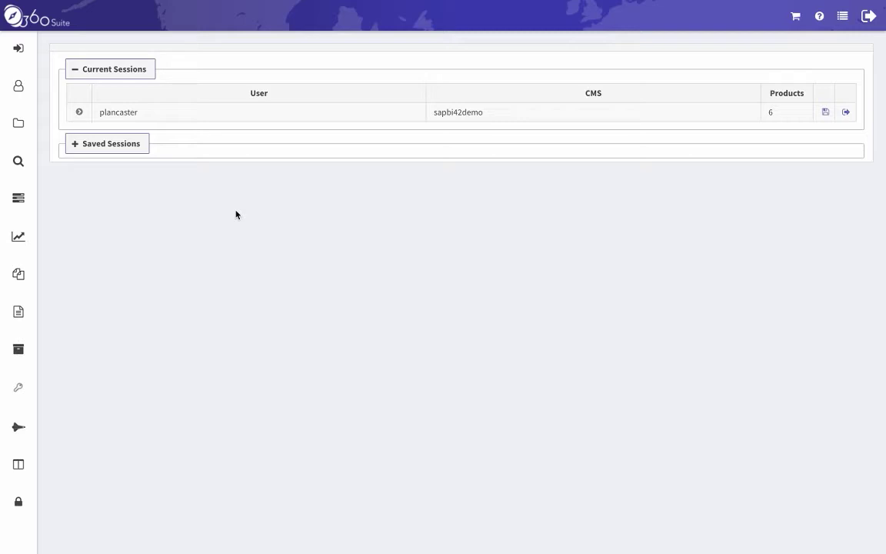
Go to the Backup Tasks page under Tasks.
click(19, 202)
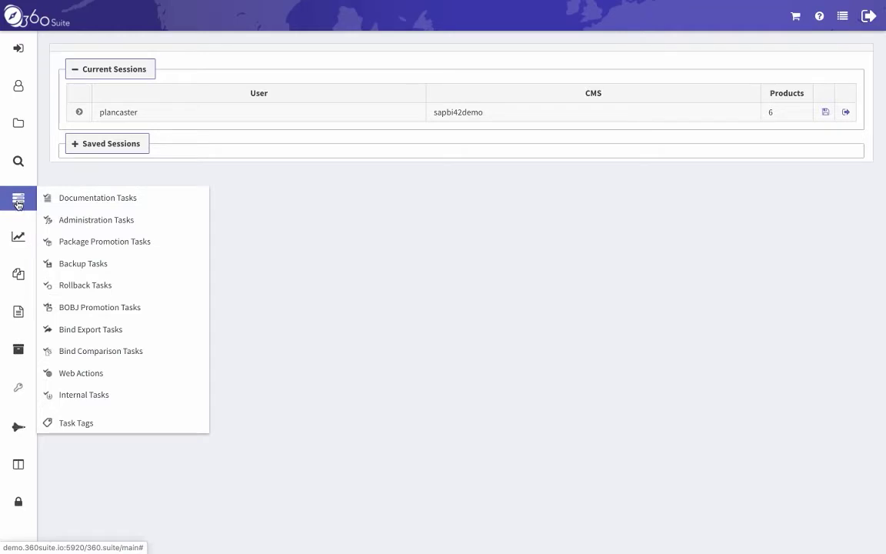
click(131, 269)
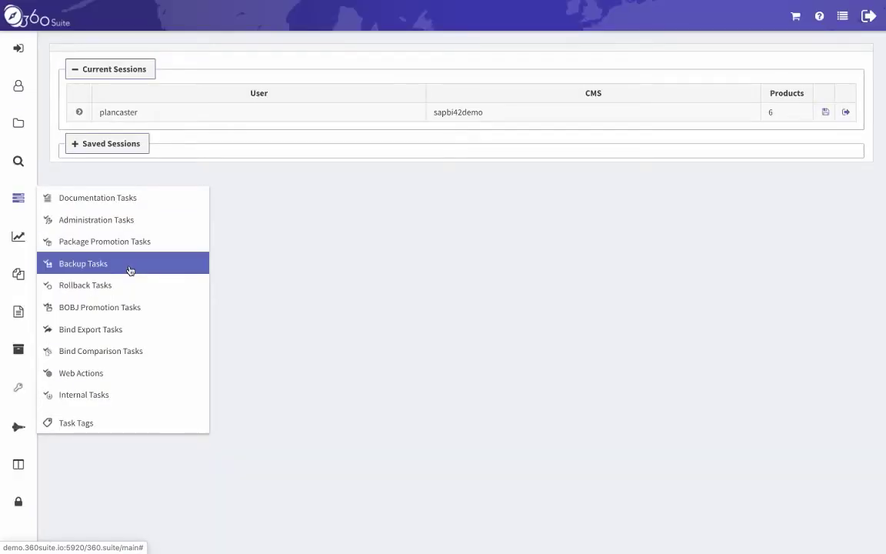
click(131, 269)
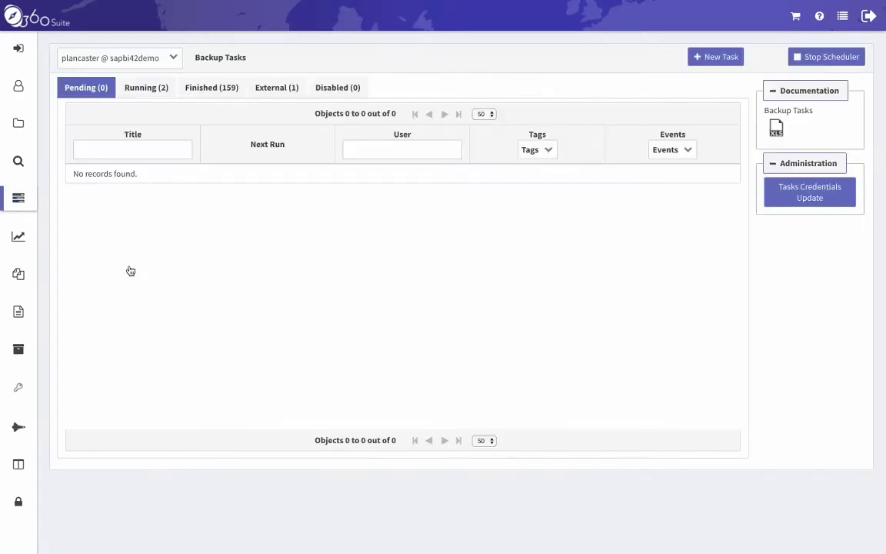
Start a new task and enter 'Full Backup' as its title.
click(718, 62)
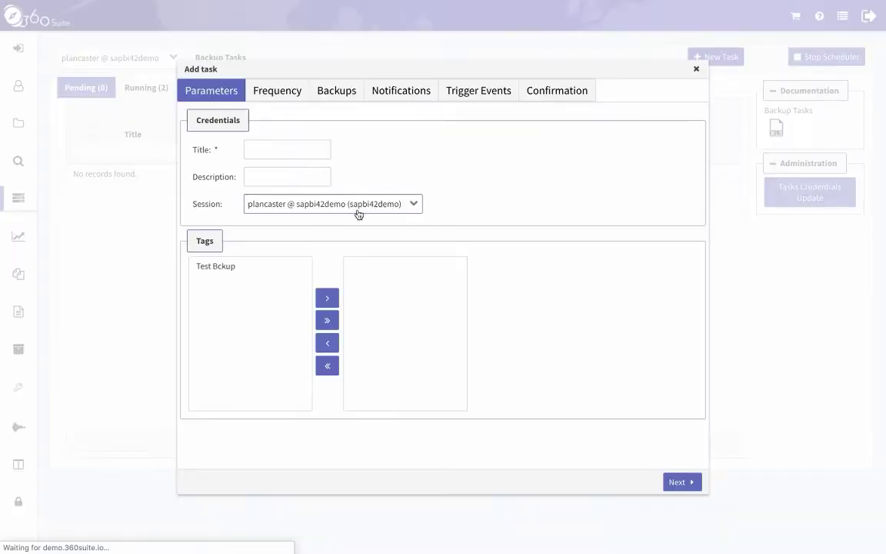
click(303, 151)
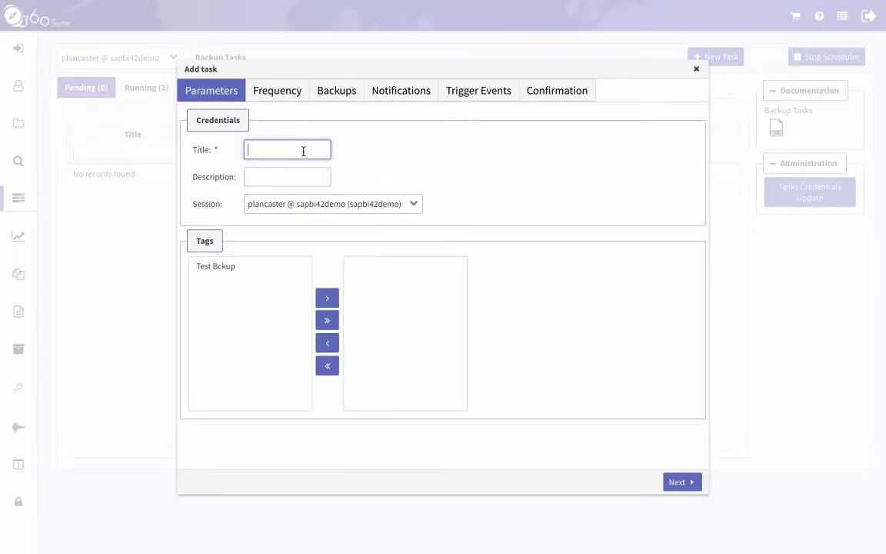
text(Fu)
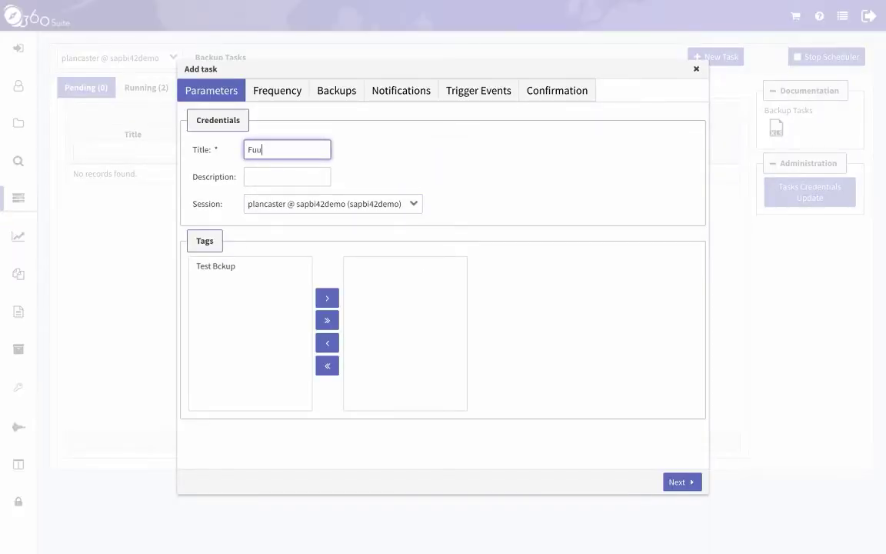
text(ll Backup)
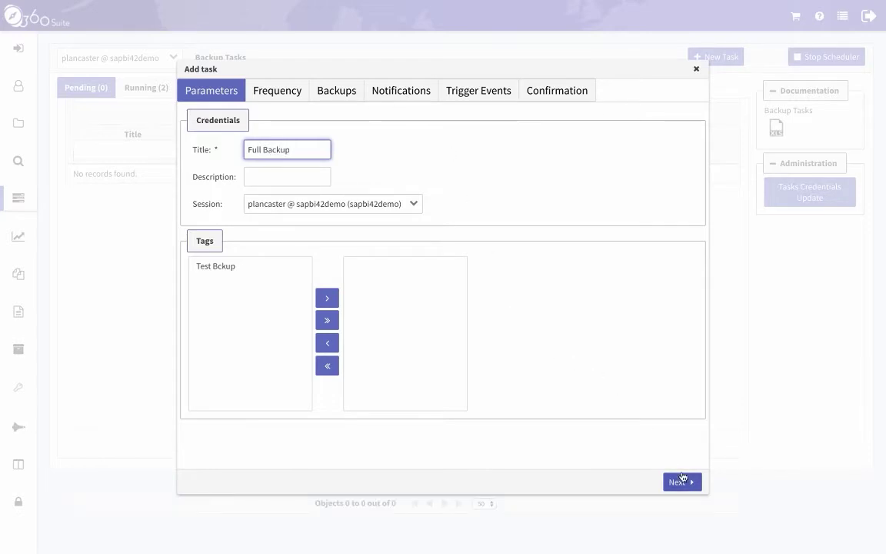
On the scheduling step, make the task Recurring, running every n days.
click(687, 485)
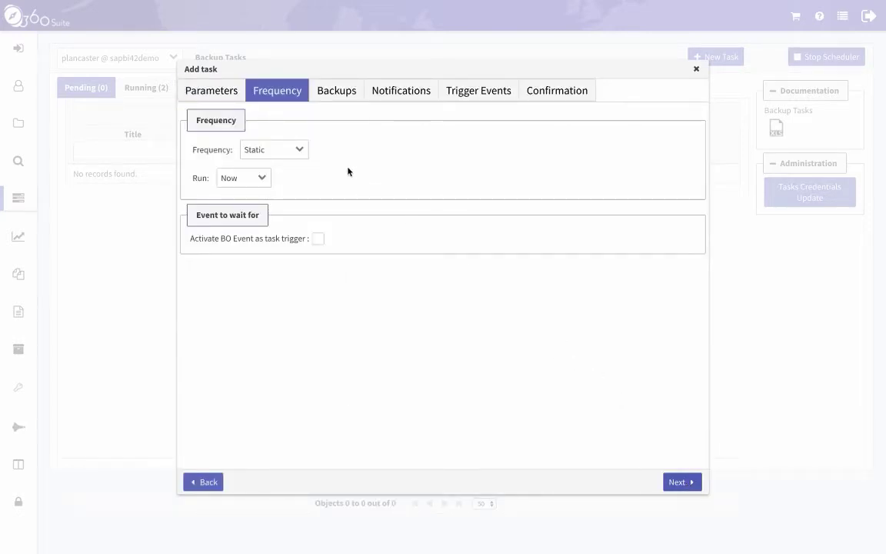
click(301, 152)
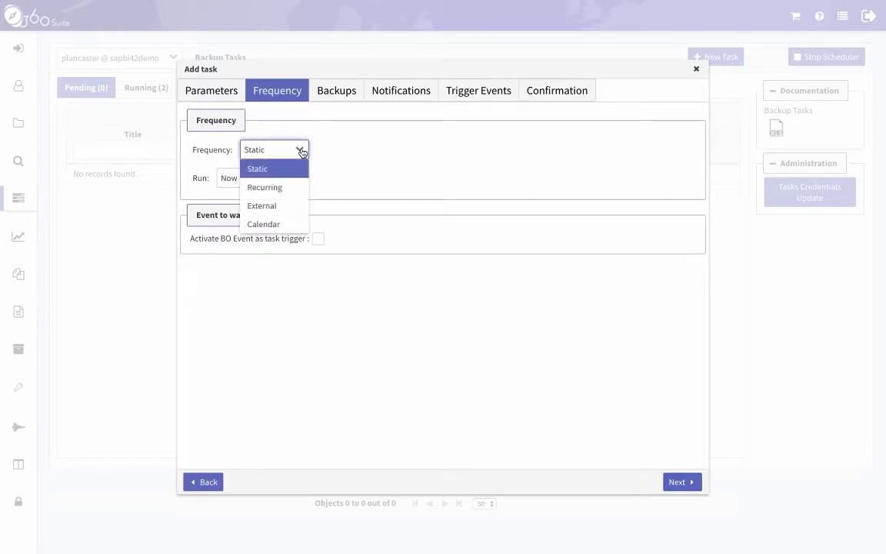
click(304, 187)
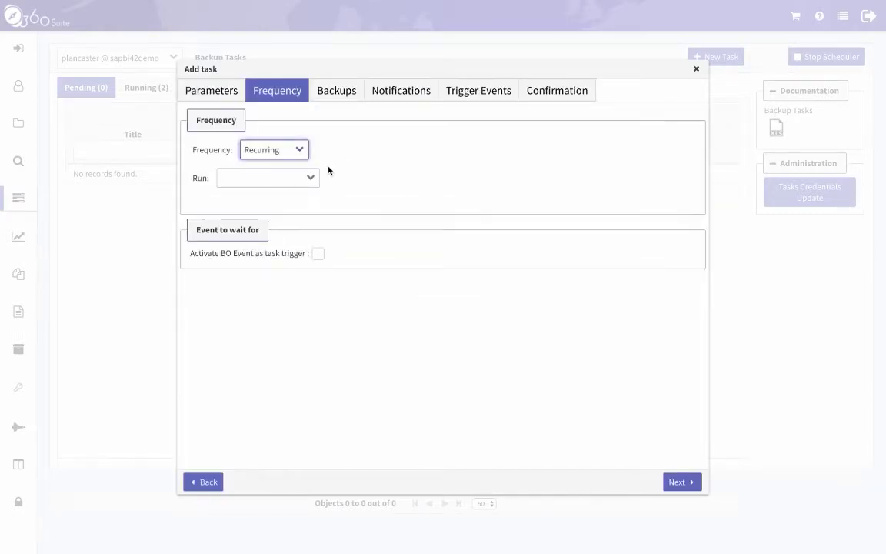
click(312, 178)
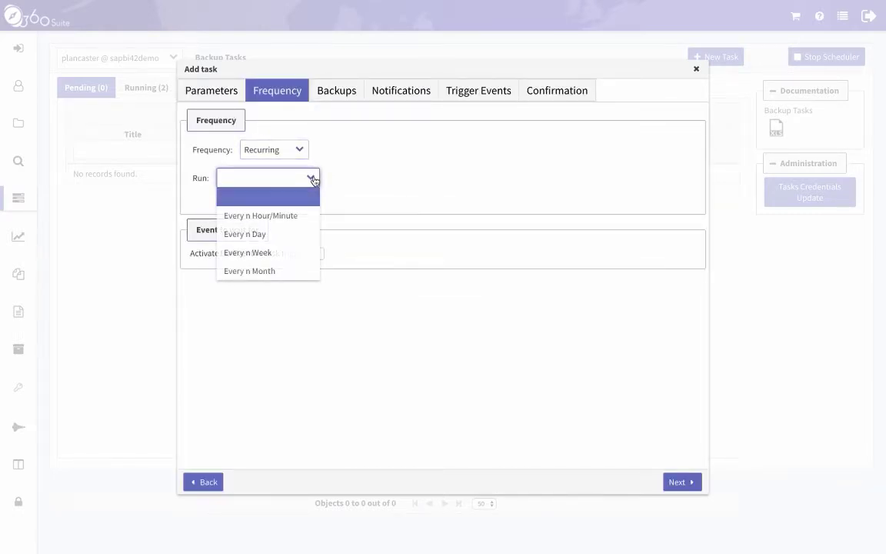
click(307, 232)
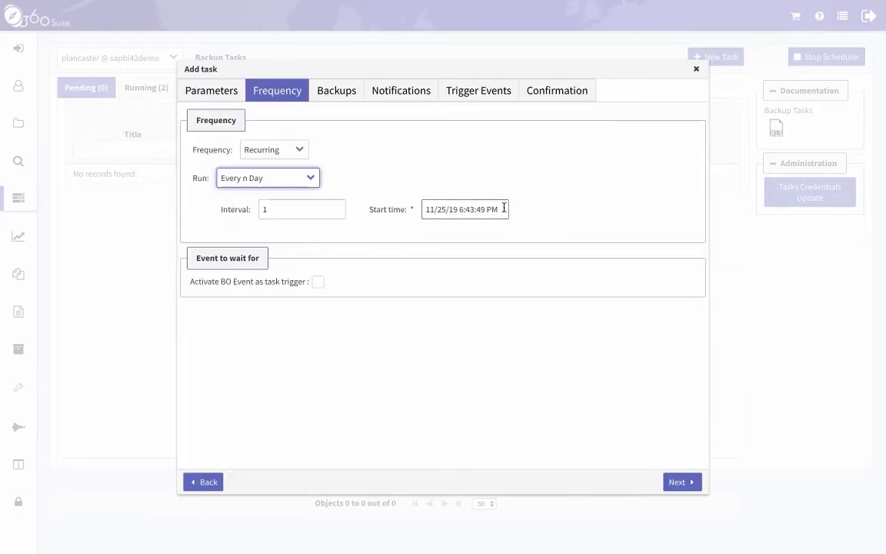
Set the schedule's start to 11/27/19 at 7:00:00 PM.
click(503, 208)
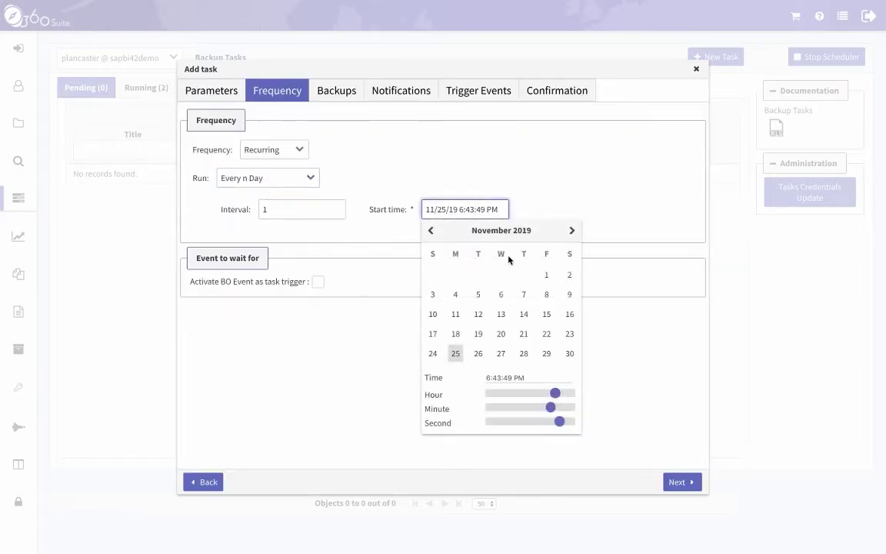
drag(551, 395, 485, 408)
drag(566, 422, 486, 422)
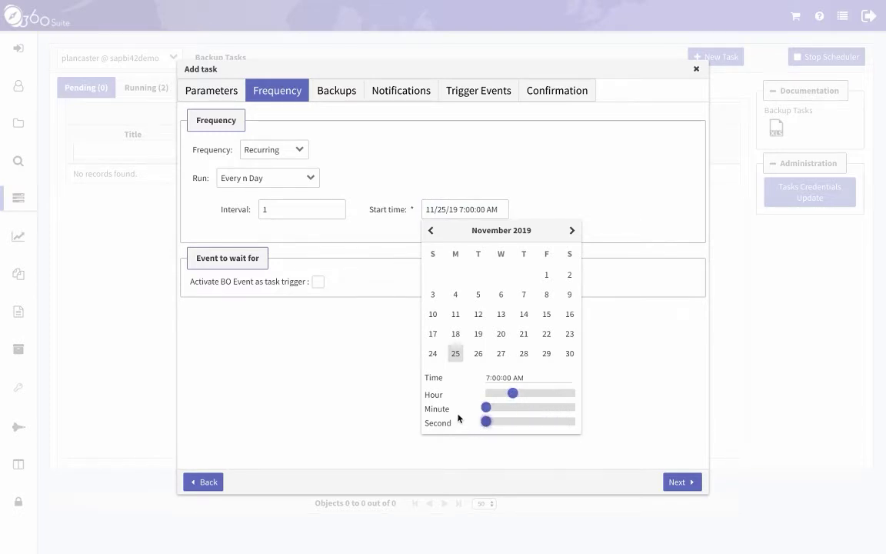
drag(509, 390, 553, 396)
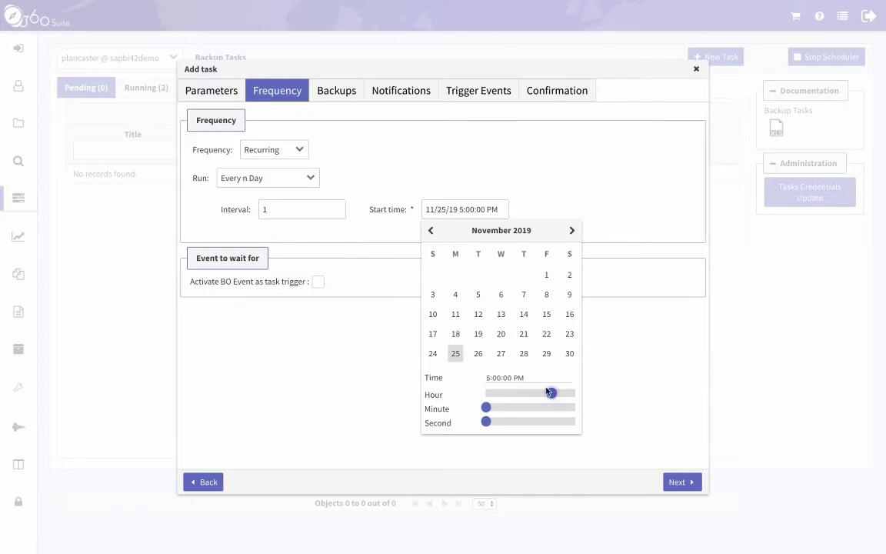
click(501, 353)
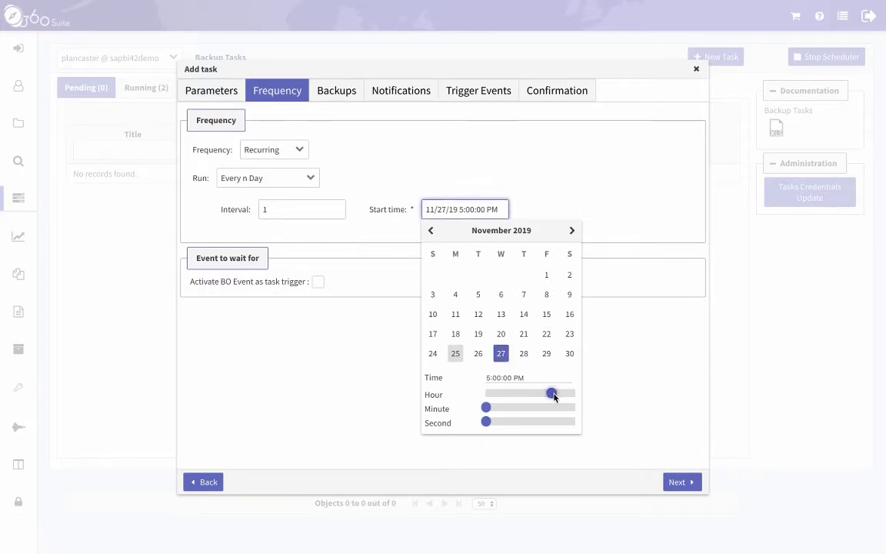
drag(555, 395, 562, 397)
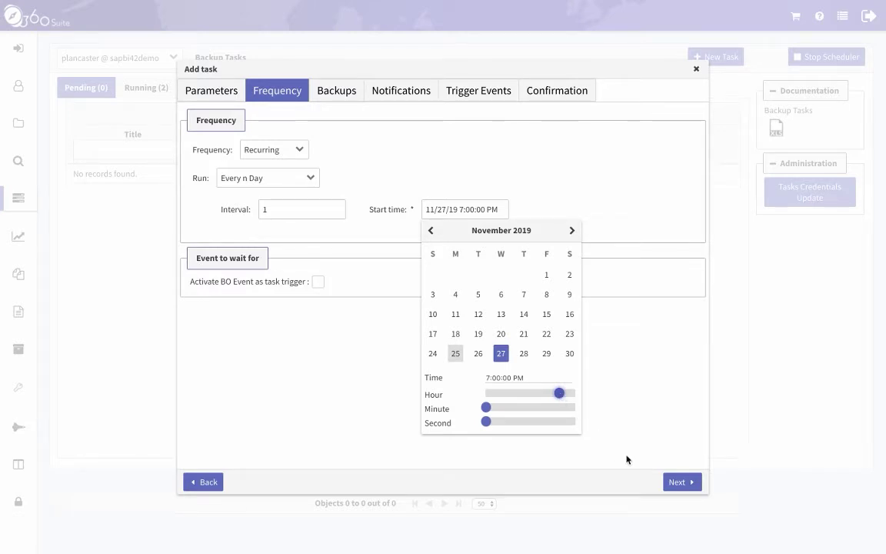
click(681, 482)
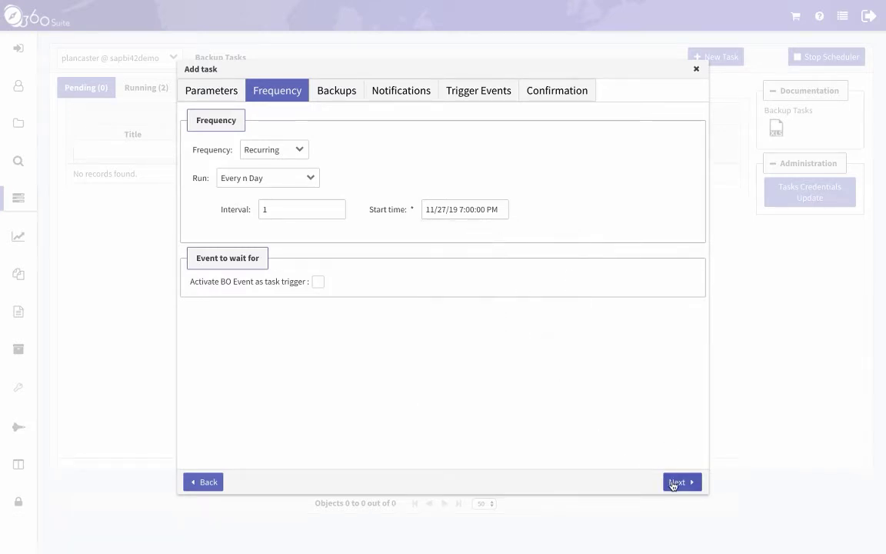
Tick all eleven backup kinds, Access Level through User Group, keeping Max Number of Backups at 5.
click(674, 483)
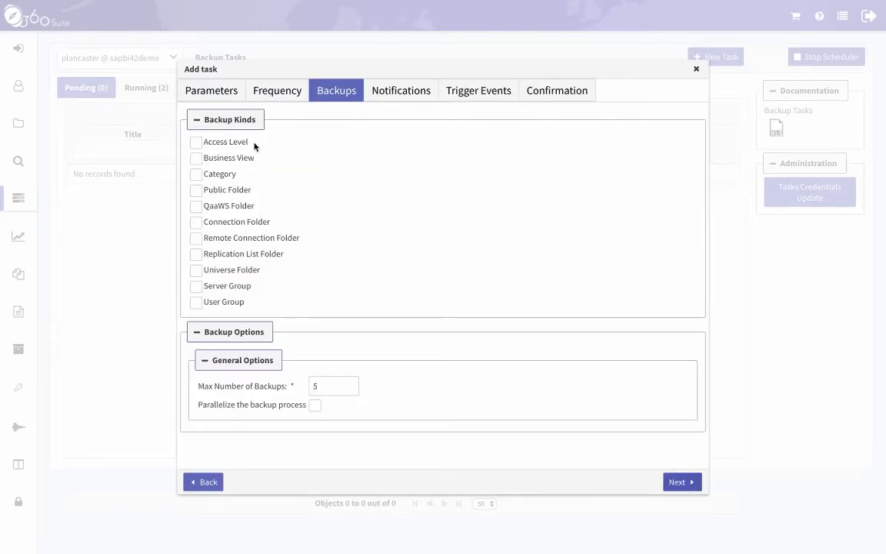
click(195, 142)
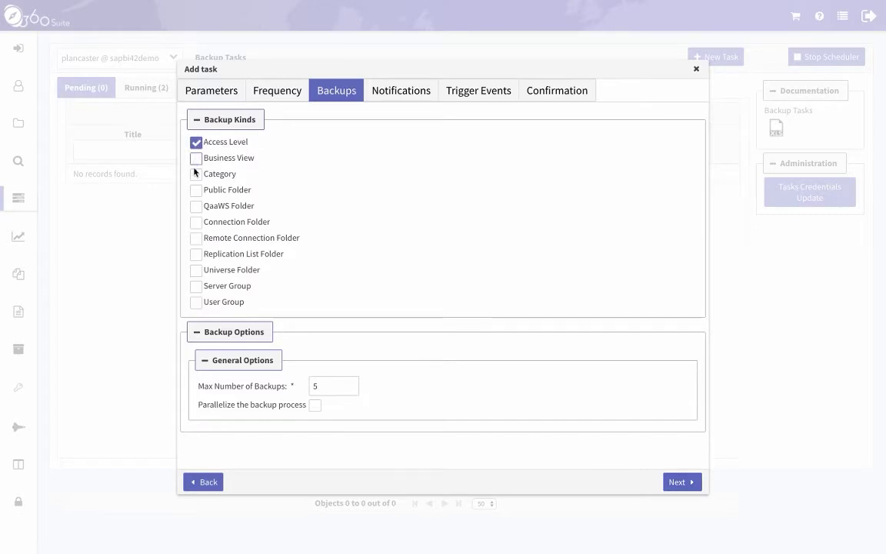
click(195, 175)
click(195, 189)
click(195, 206)
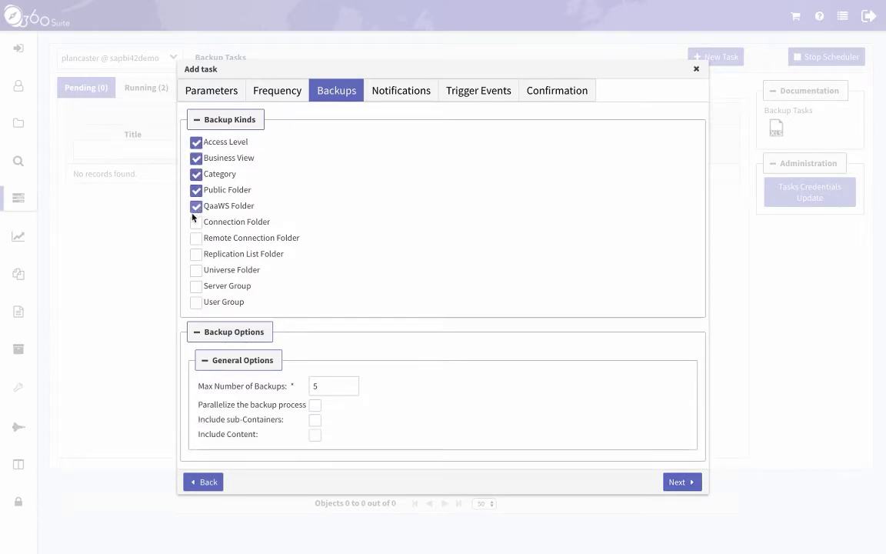
click(195, 222)
click(195, 238)
click(196, 253)
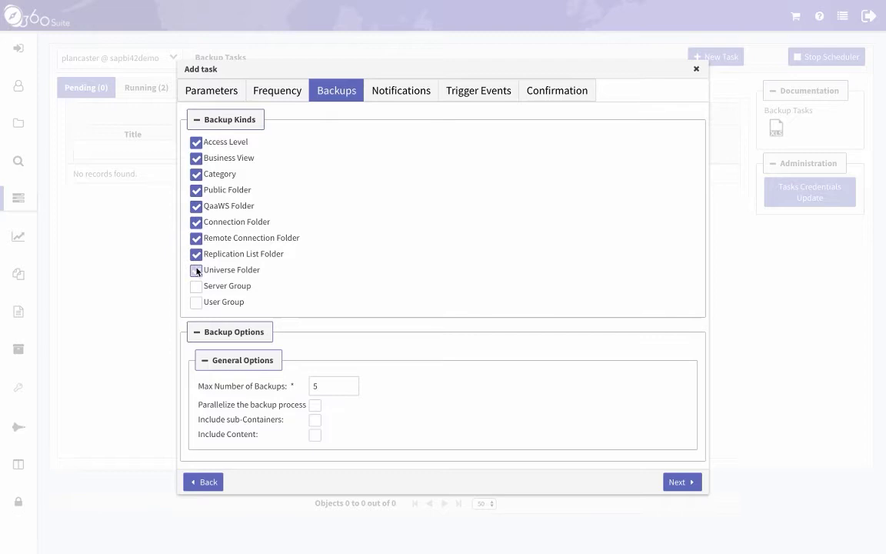
click(195, 270)
click(195, 286)
click(195, 301)
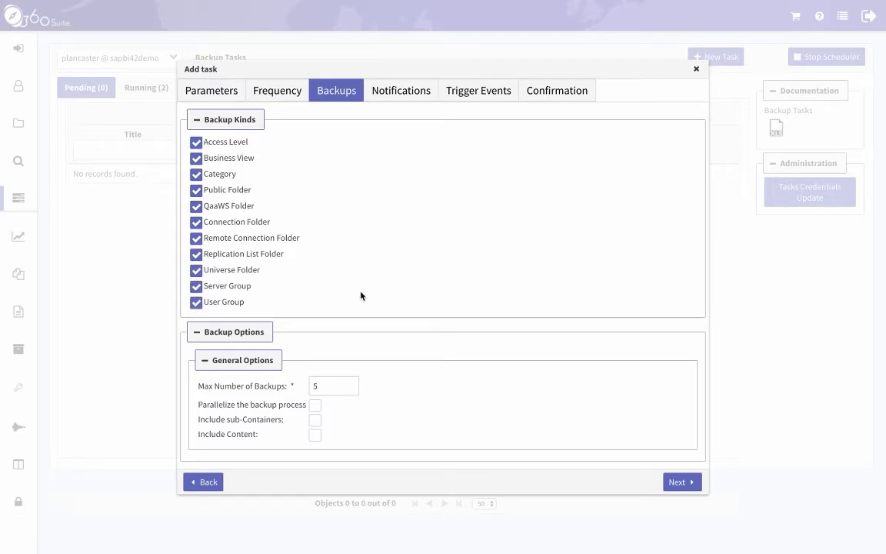
click(339, 386)
Enable parallel processing with 4 objects at once.
click(315, 405)
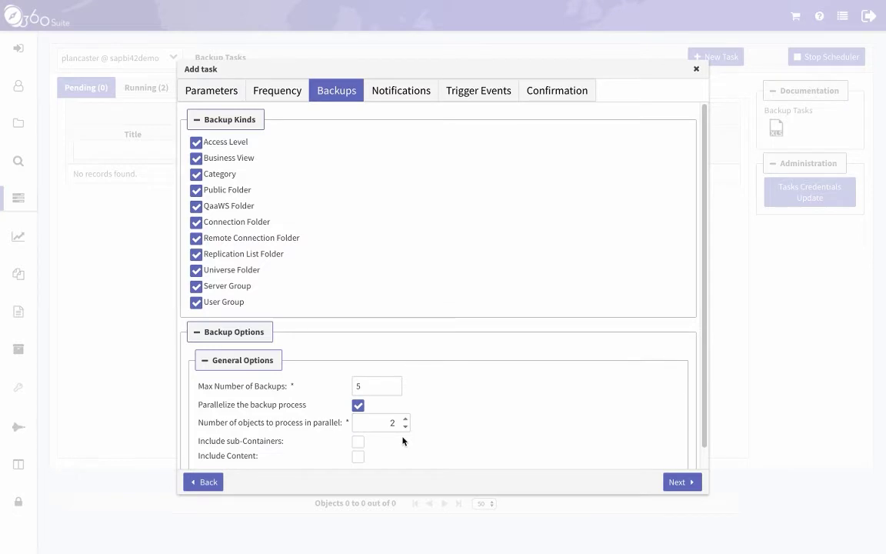
click(405, 419)
click(405, 419)
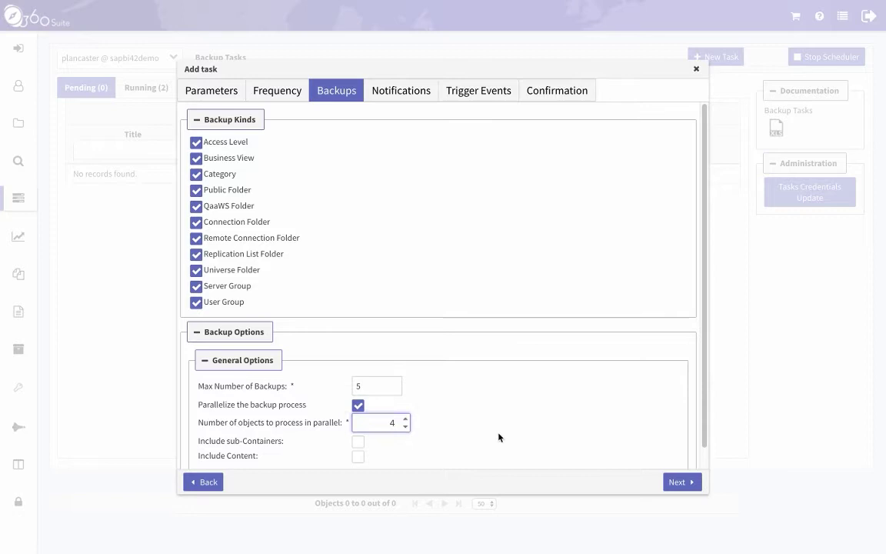
Include sub-containers, content, inboxes, personal folders and personal categories in the backup.
scroll(475, 436, down, 1)
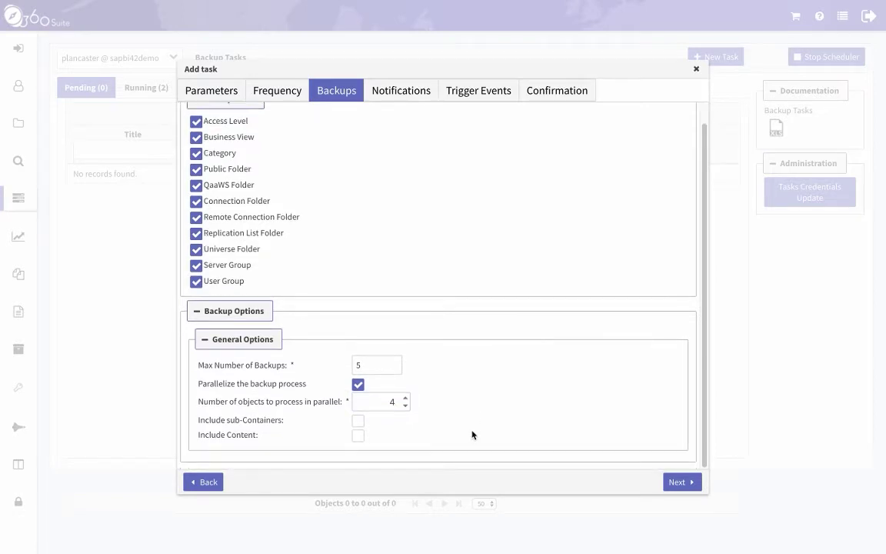
click(358, 421)
click(358, 435)
scroll(437, 435, down, 1)
scroll(436, 435, down, 3)
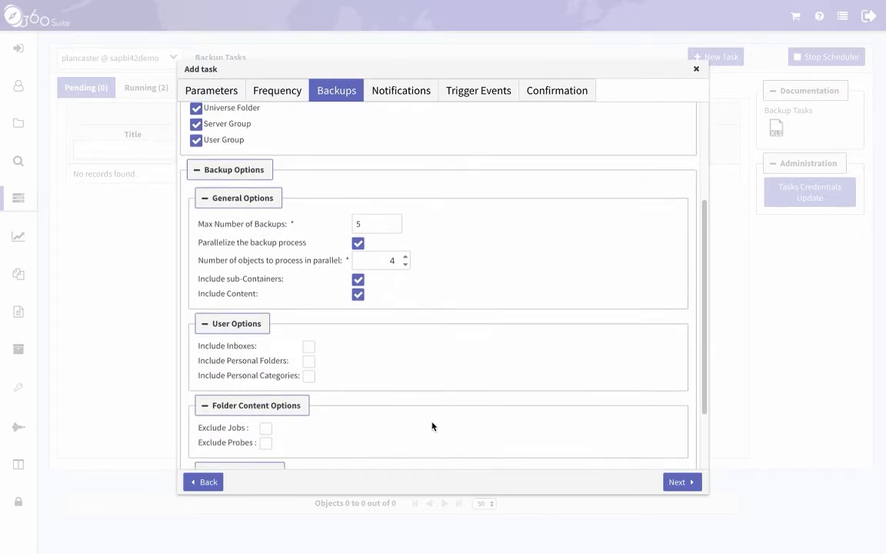
click(309, 361)
click(310, 376)
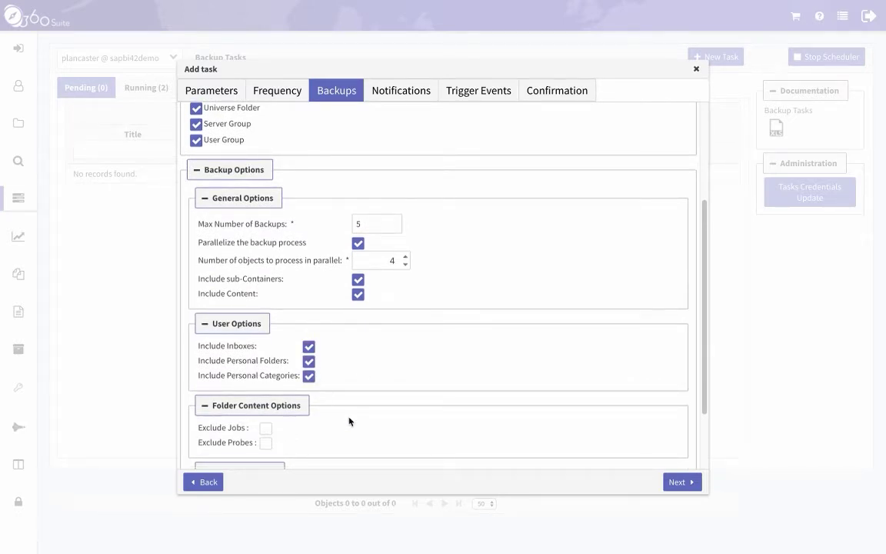
scroll(350, 419, down, 2)
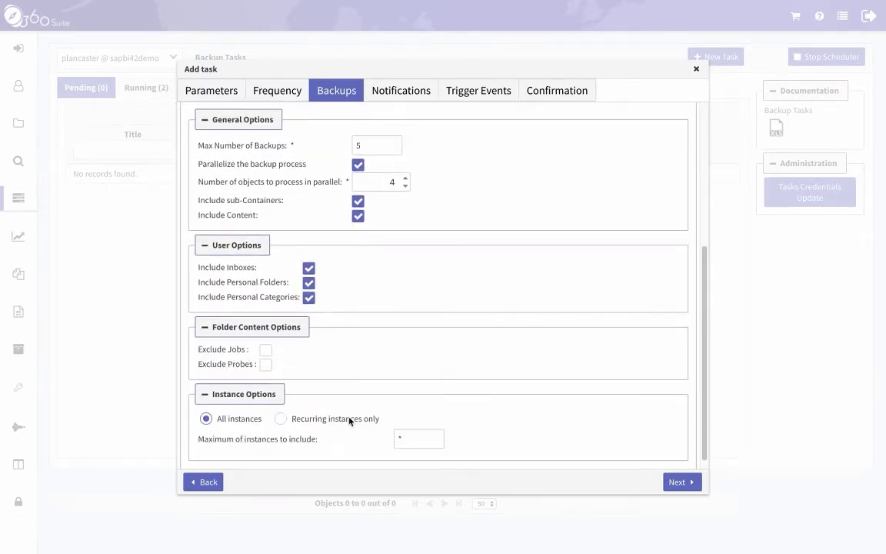
Exclude probes, then try Recurring instances only and its instance limit fields.
click(266, 360)
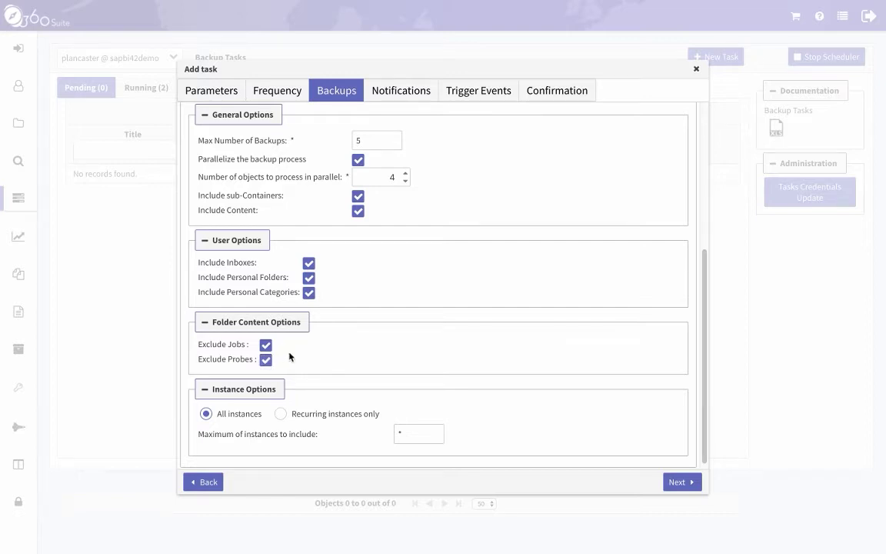
scroll(291, 356, down, 1)
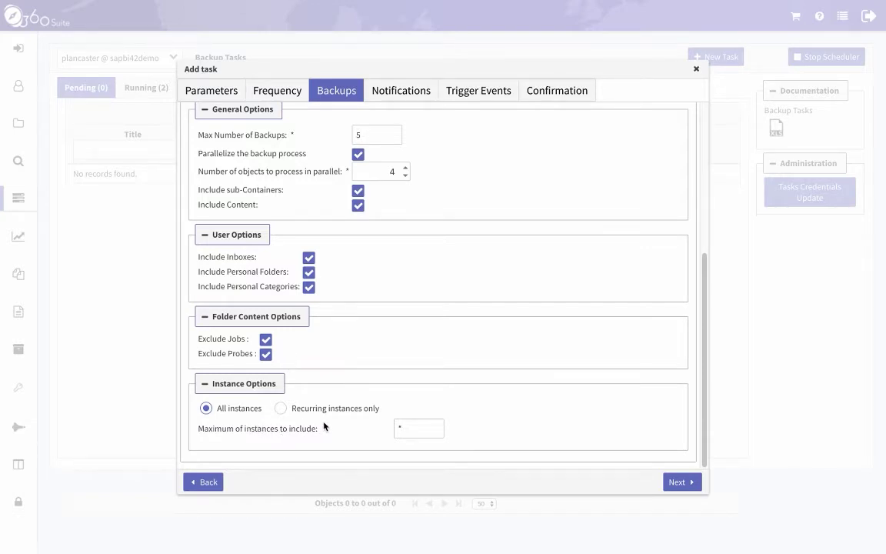
click(280, 407)
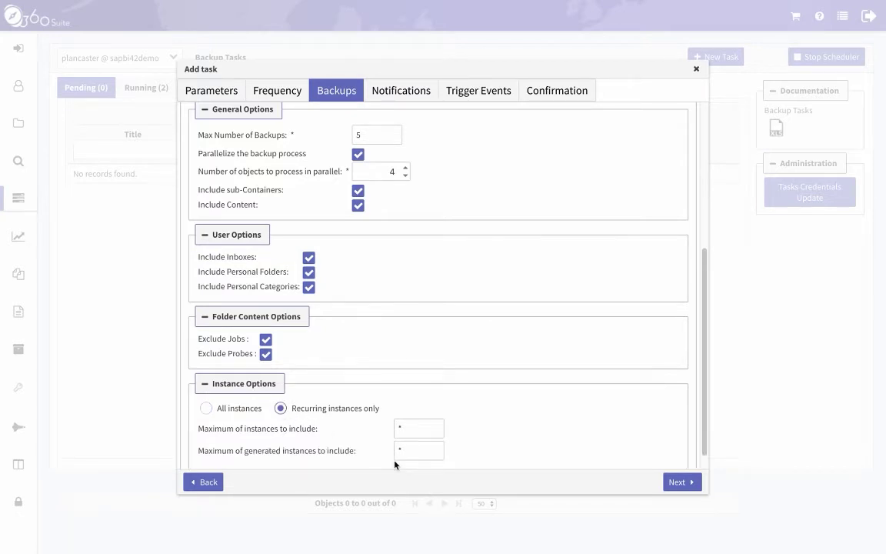
click(402, 427)
click(416, 453)
click(400, 426)
click(405, 450)
click(407, 428)
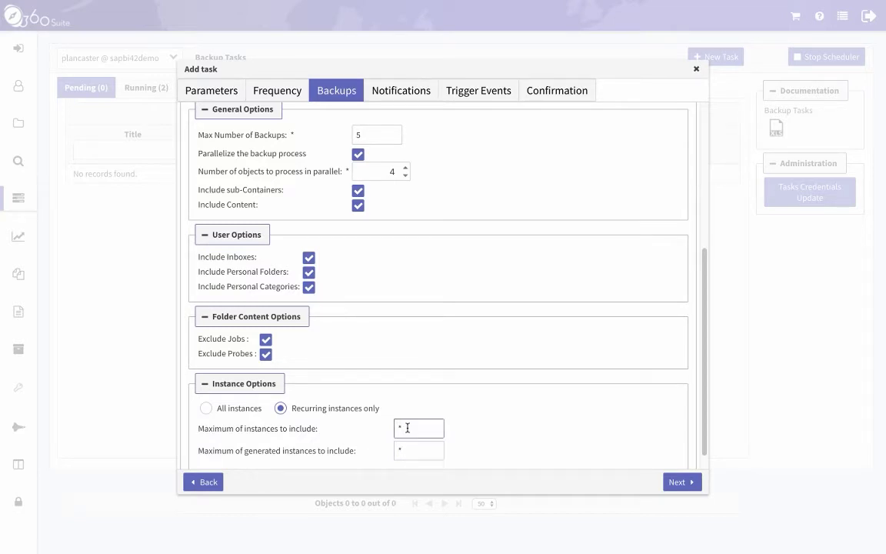
Switch back to All instances and proceed to the Notifications step.
click(234, 409)
click(206, 408)
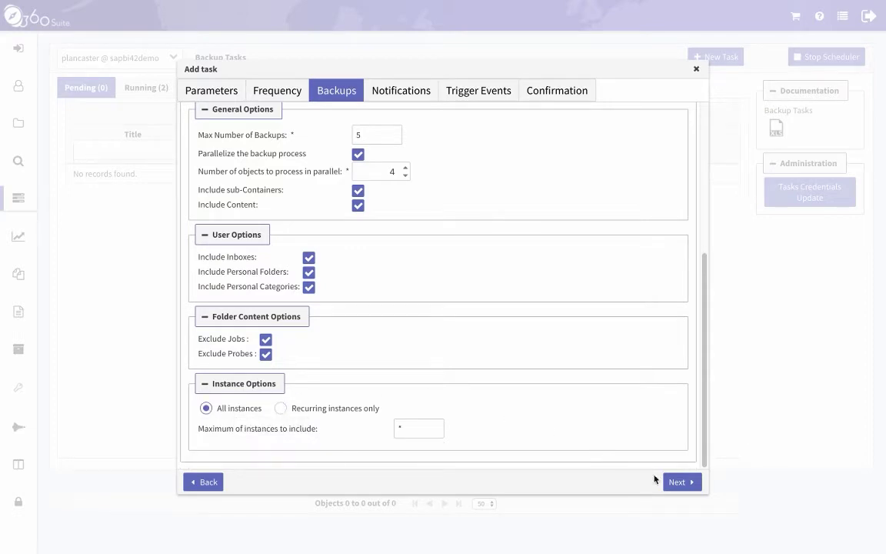
click(676, 482)
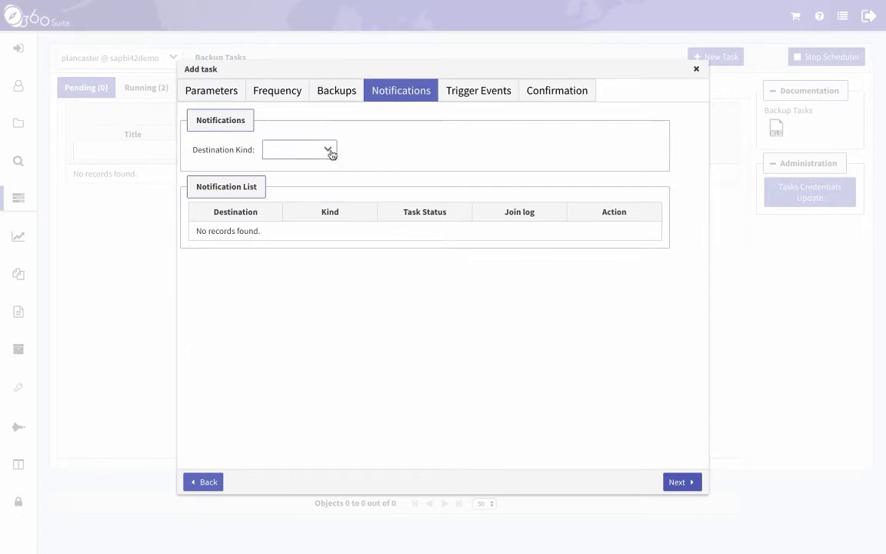
Make the notification an Email to the recipient's e-mail address, with subject %T-%SN.
click(328, 150)
click(322, 184)
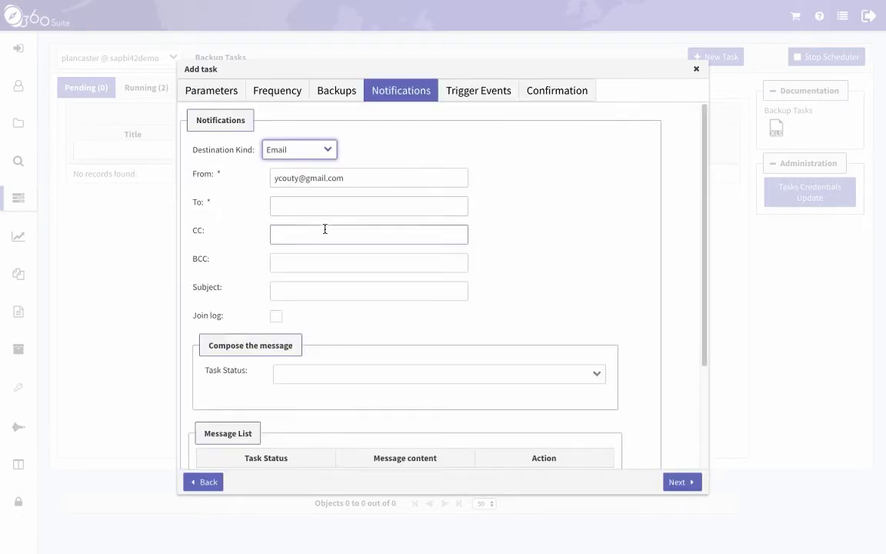
click(423, 209)
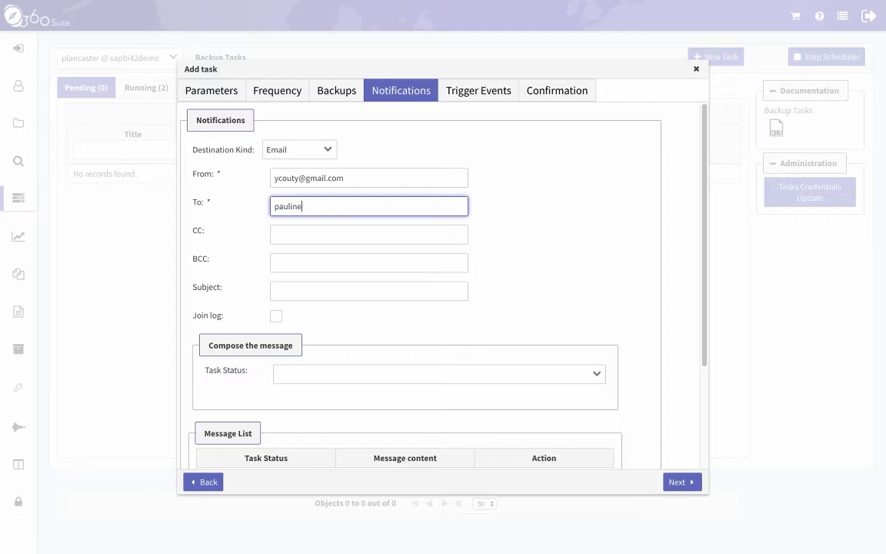
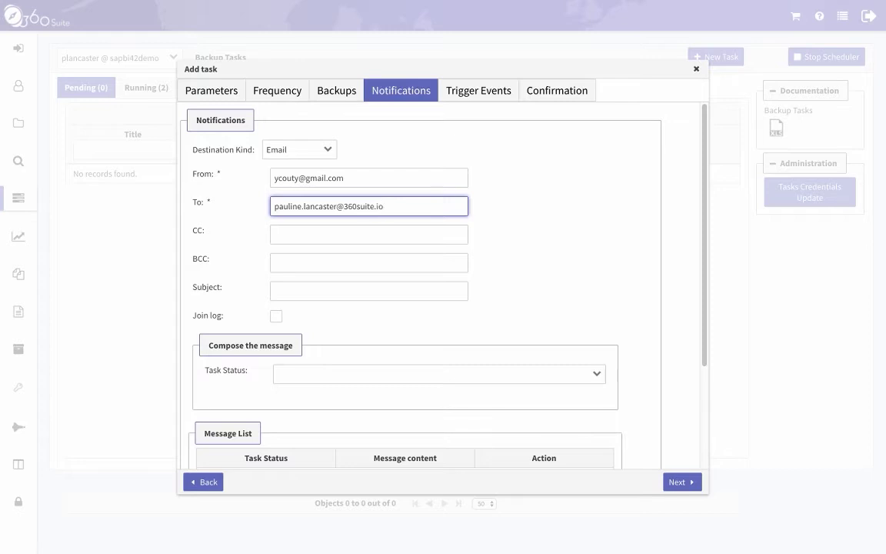
click(346, 288)
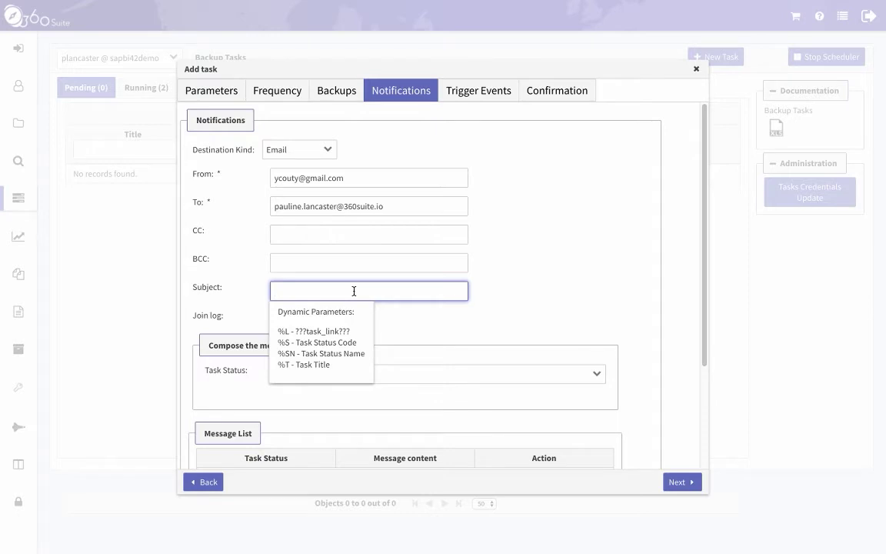
text(%T-%SN)
Attach the task log to the email, naming the file %T_%SN.txt.
click(474, 373)
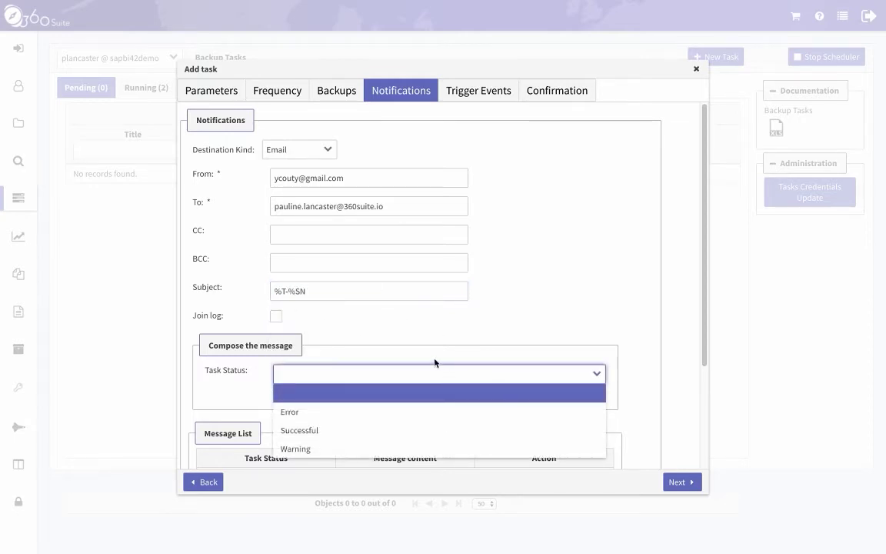
click(276, 316)
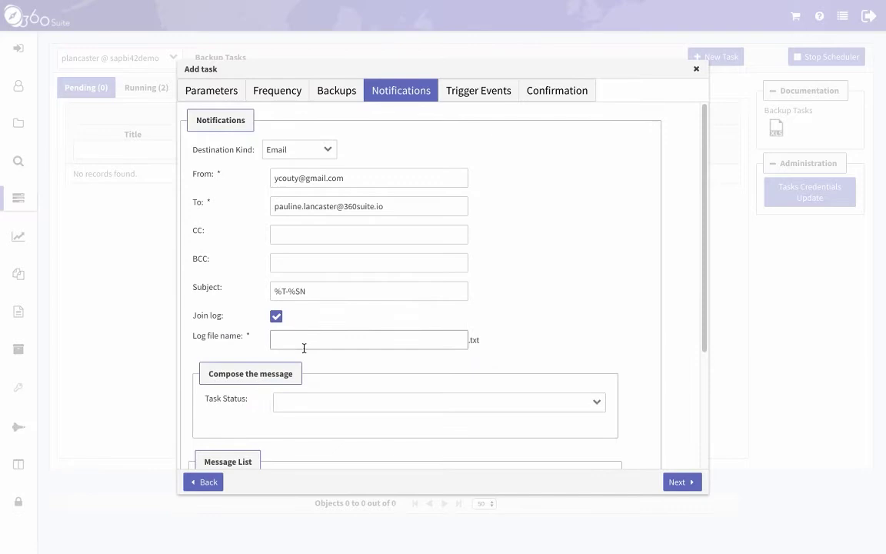
click(337, 332)
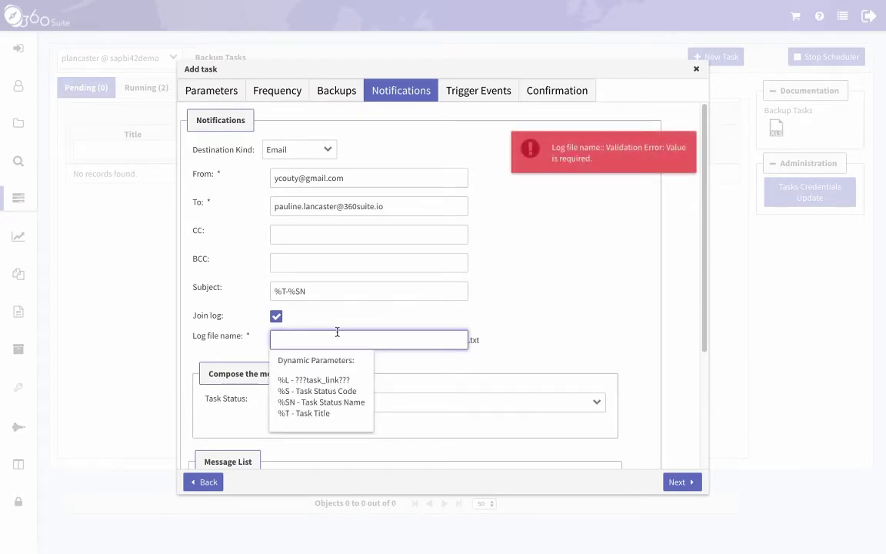
text(%T_%)
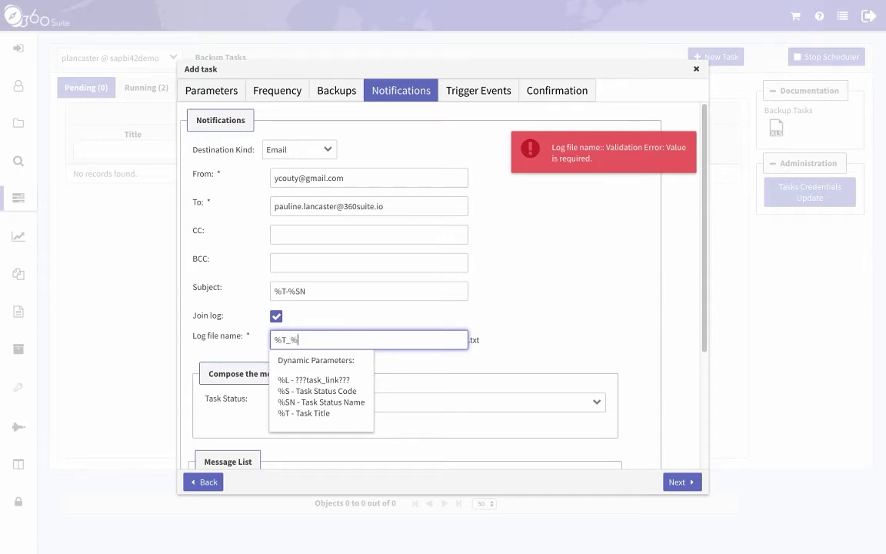
text(N)
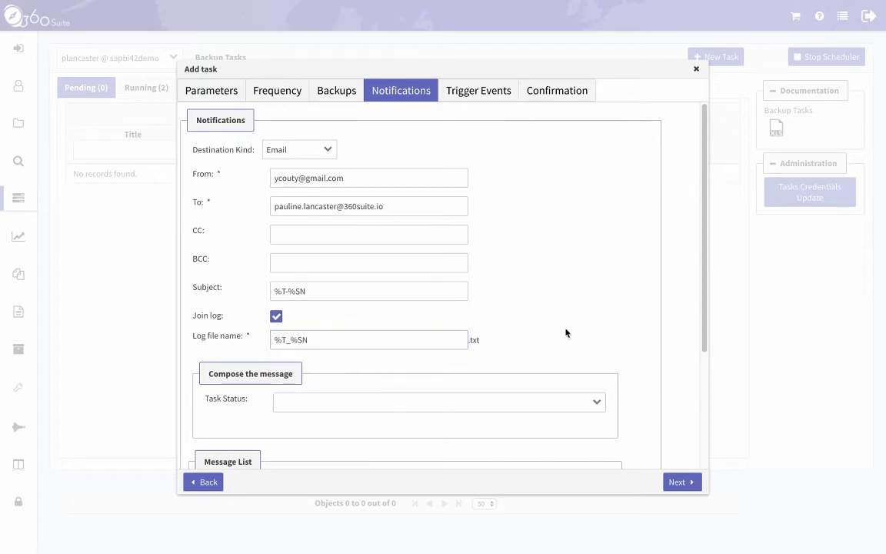
click(565, 332)
Choose Error as the task status and type %SN as its message.
click(596, 404)
click(586, 441)
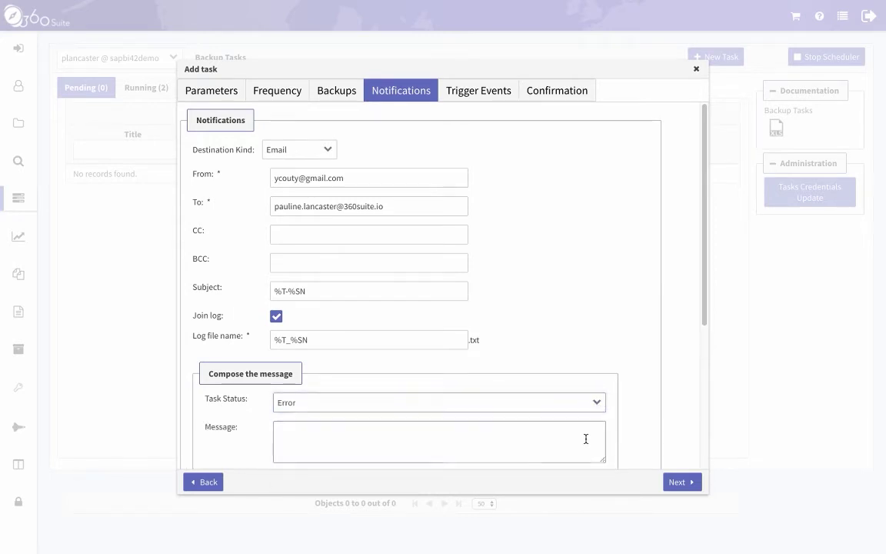
scroll(467, 370, down, 1)
click(454, 370)
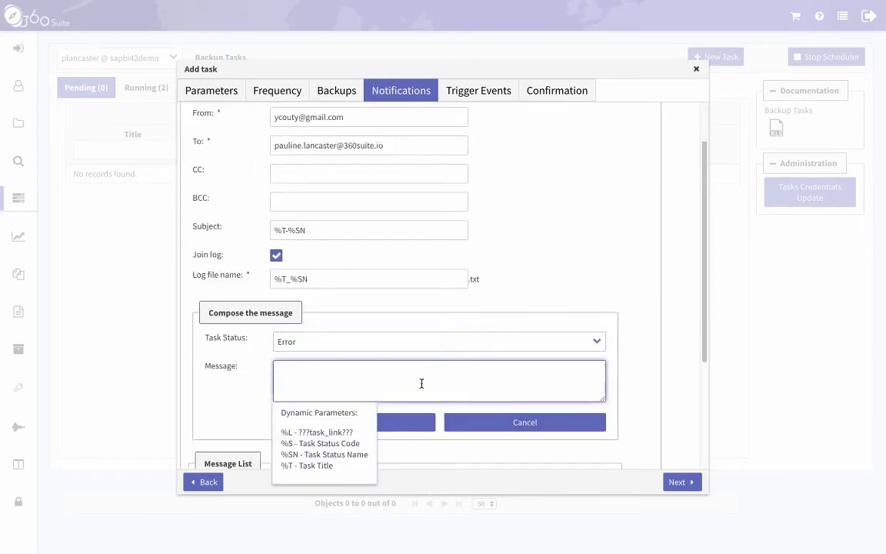
text(%SN)
click(645, 414)
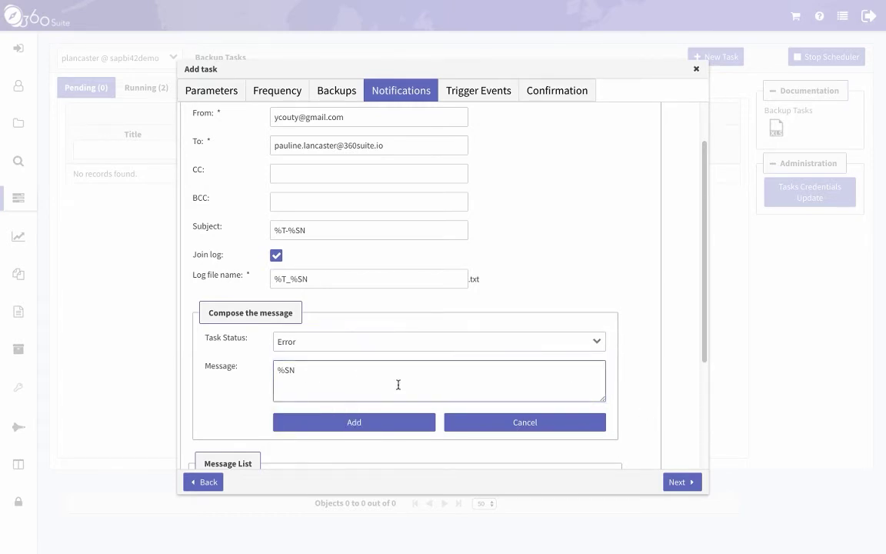
Add the Error message to the list, then add a Successful message with the status name.
click(385, 423)
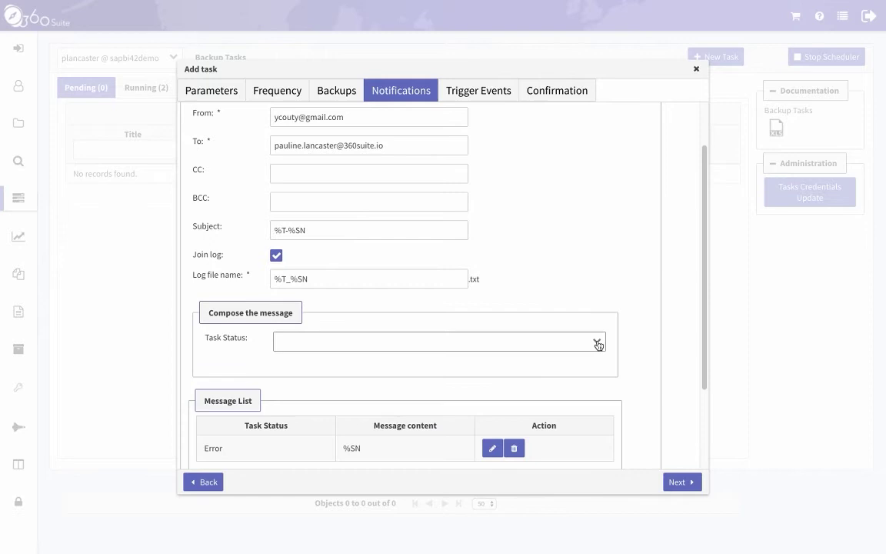
click(596, 340)
click(529, 379)
click(467, 375)
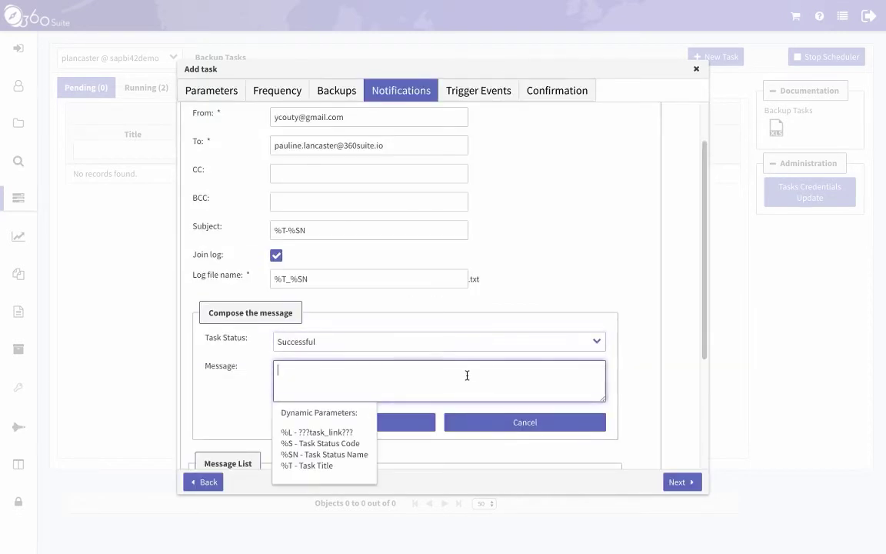
text(%SN)
click(269, 403)
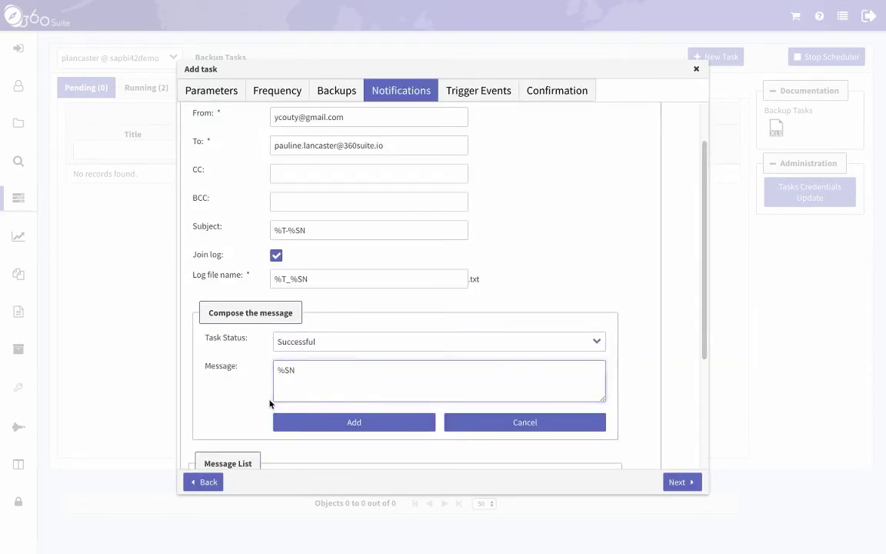
click(394, 423)
Add a Warning message reading %SN, then save the email notification to the Notification List.
click(596, 340)
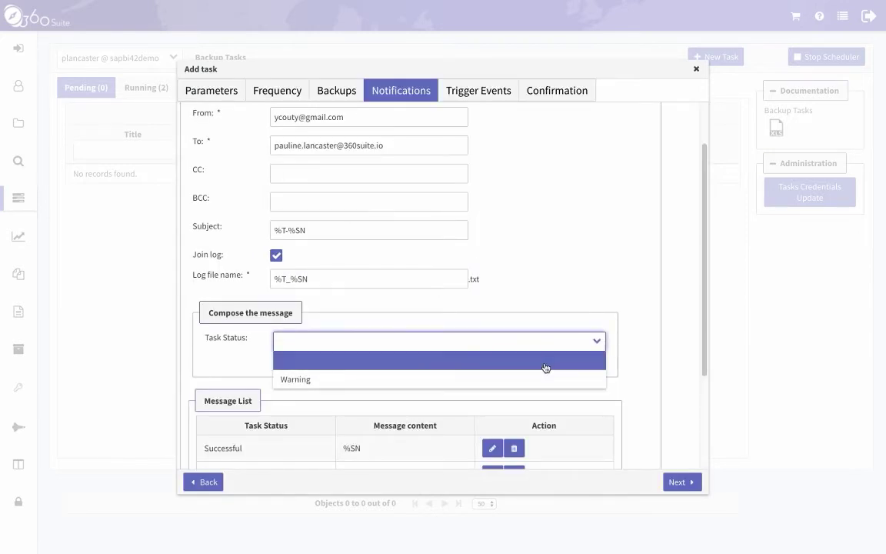
click(543, 379)
click(459, 374)
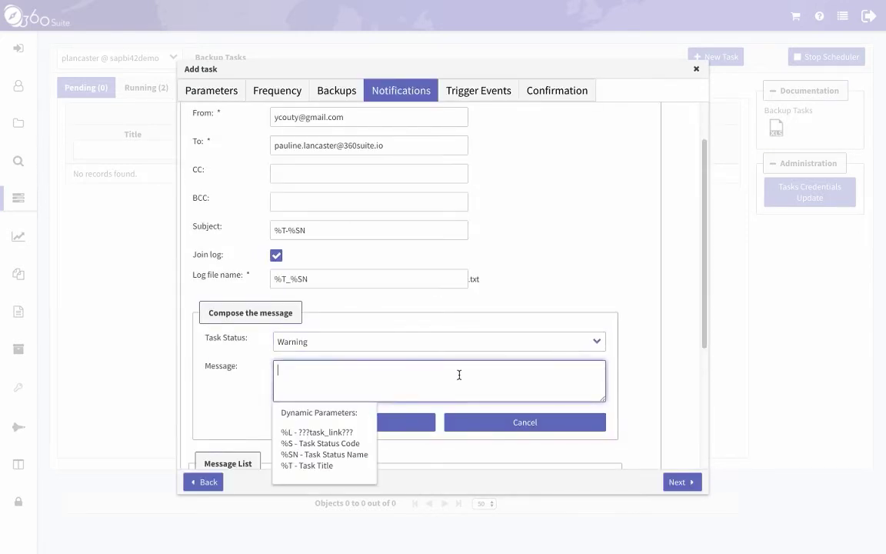
text(%SN)
click(332, 426)
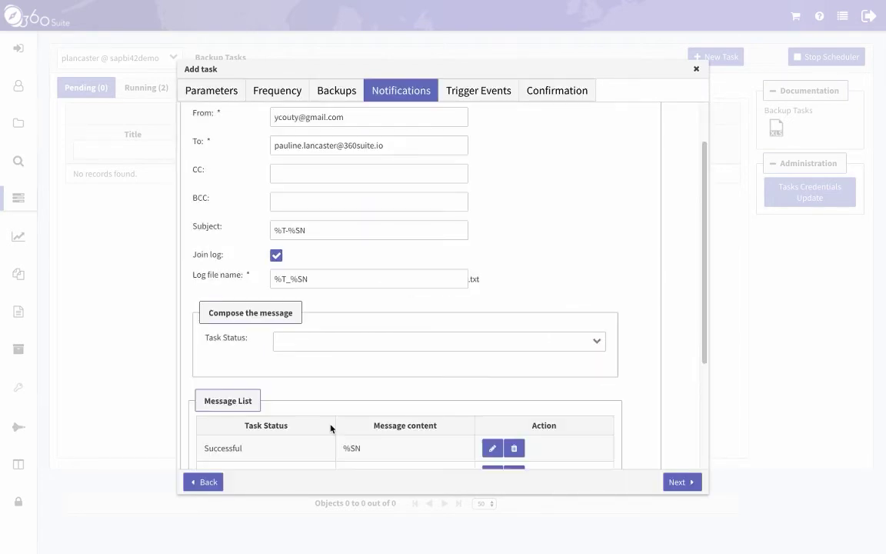
scroll(333, 428, down, 1)
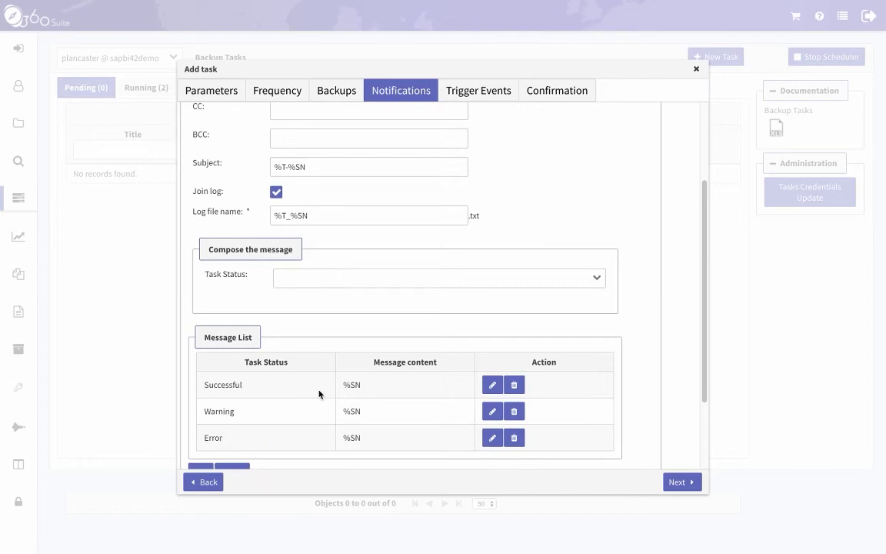
scroll(323, 392, down, 1)
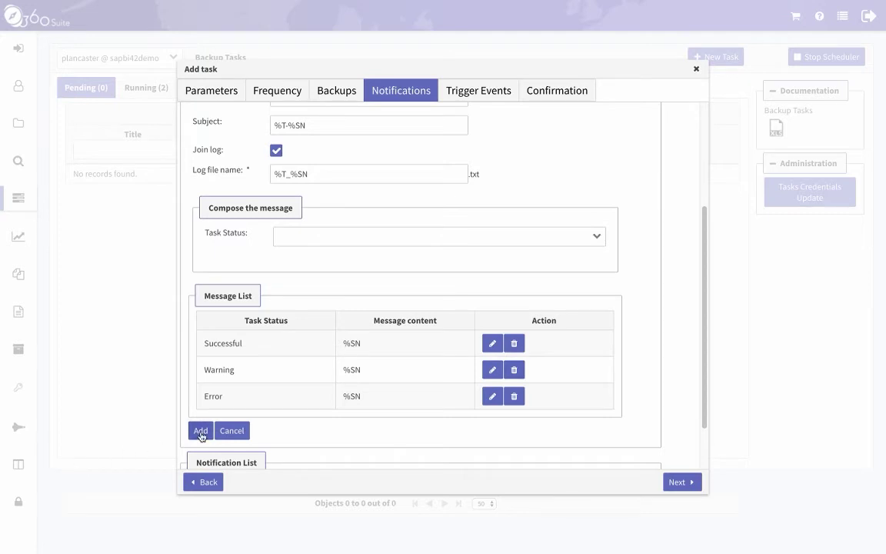
click(200, 433)
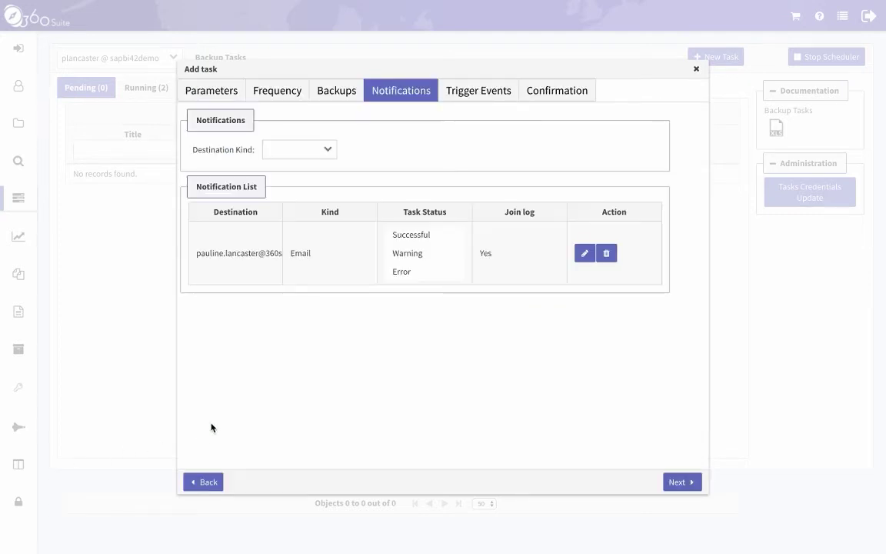
Skip Trigger Events, review the detailed Confirmation overview, and add the Full Backup task.
click(677, 482)
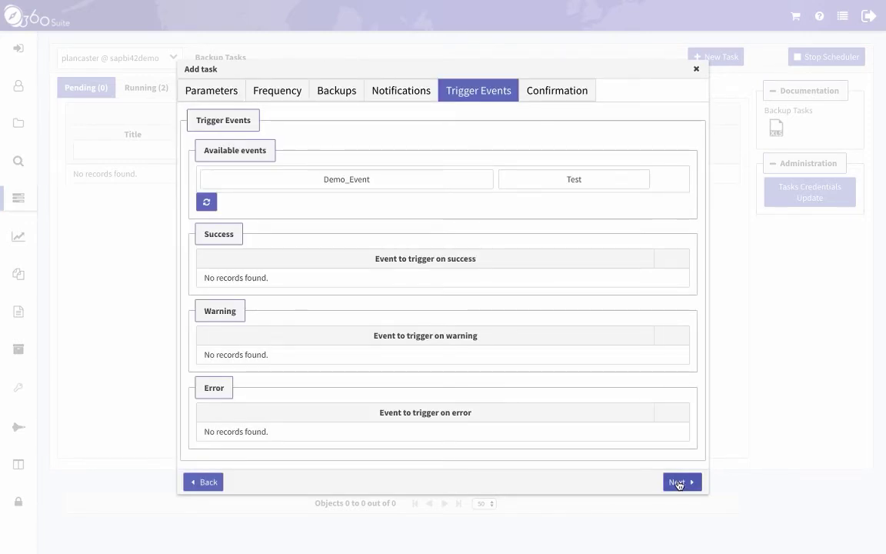
click(677, 482)
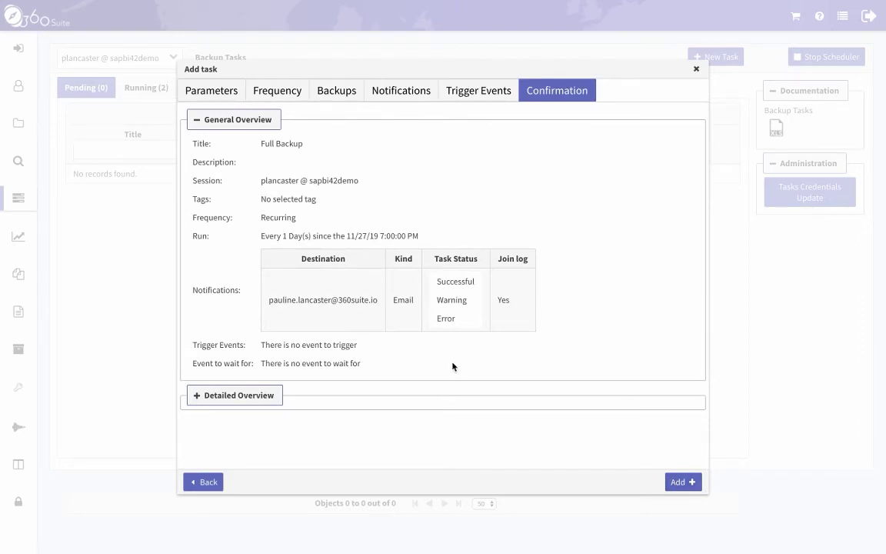
click(210, 399)
scroll(370, 350, down, 2)
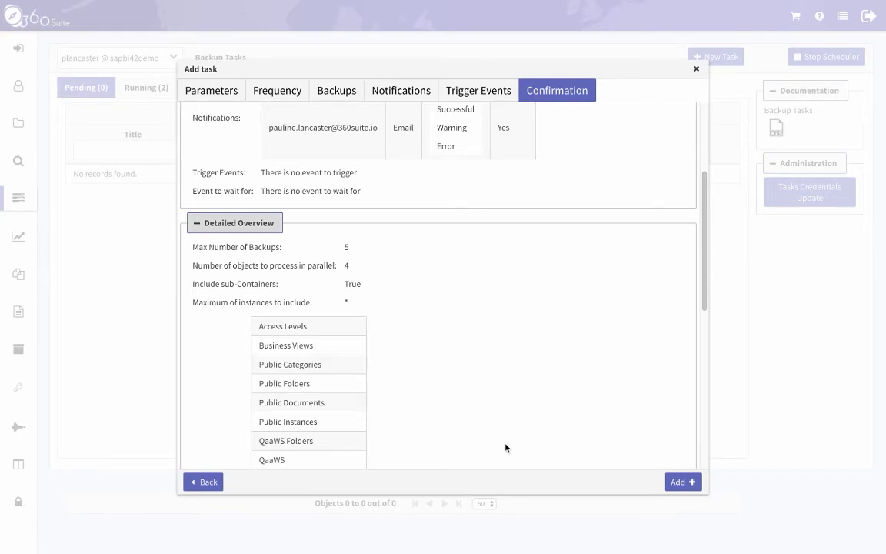
scroll(506, 446, up, 2)
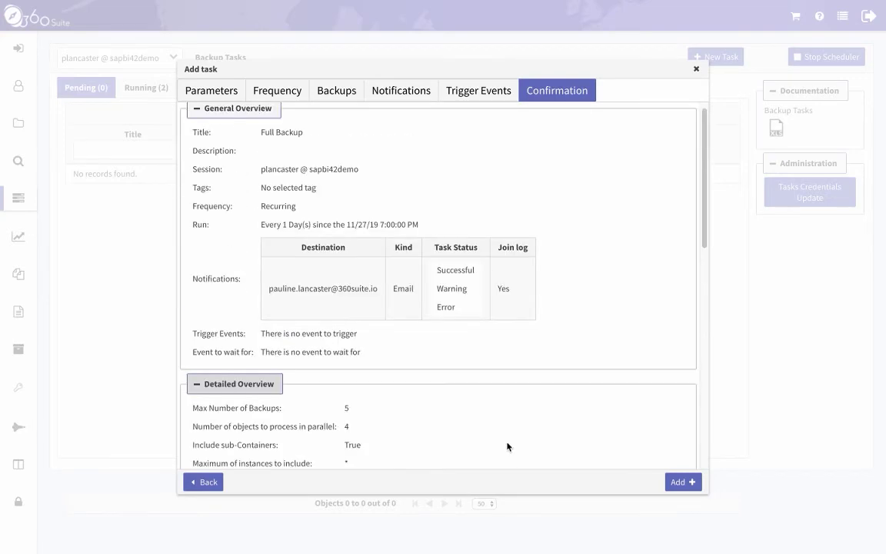
click(677, 482)
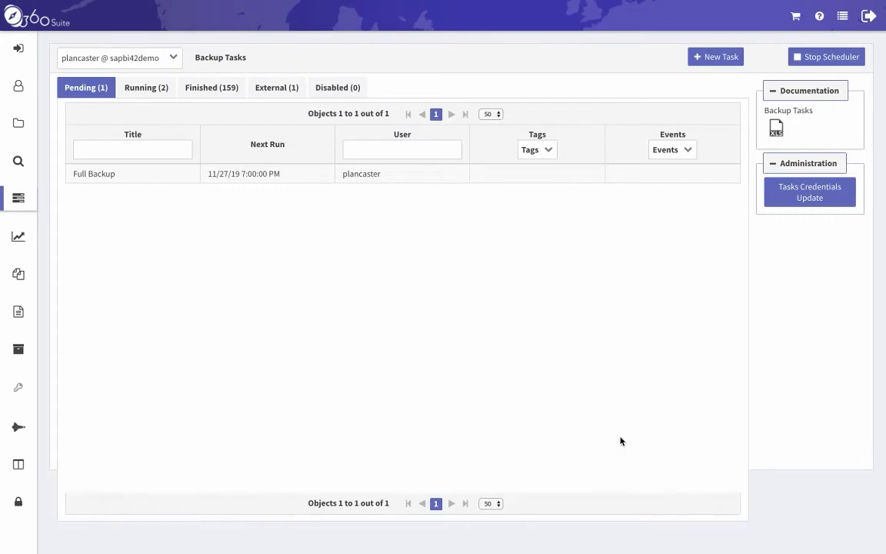
Choose Update from the pending Full Backup task's context menu.
click(150, 181)
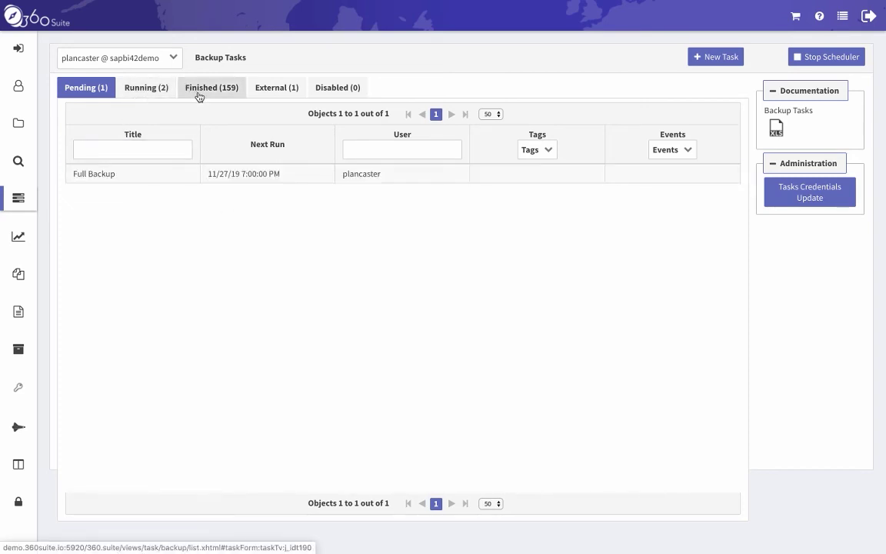
right_click(134, 180)
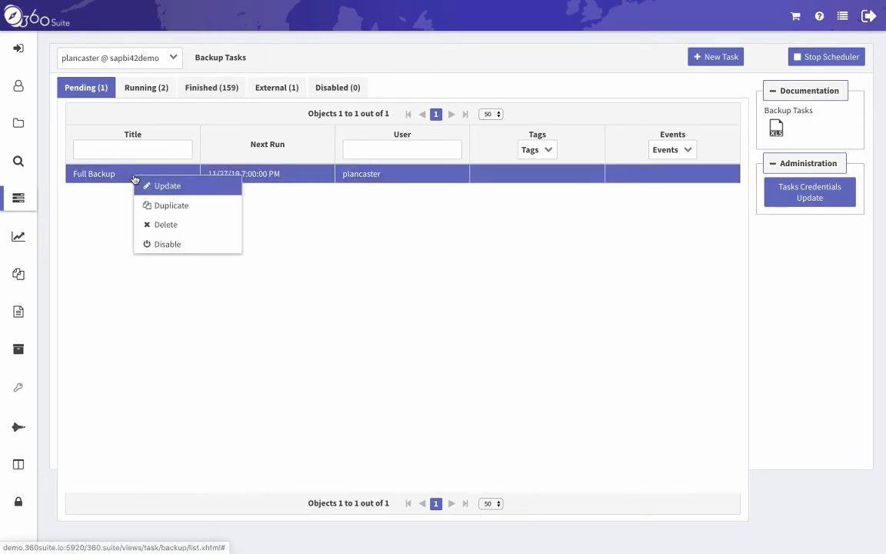
click(196, 187)
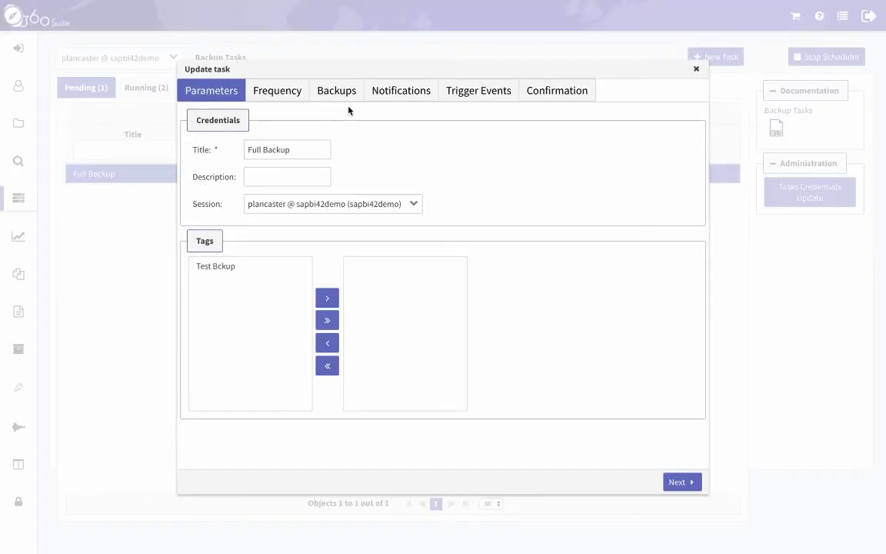
Review the Full Backup task's backup settings, keep the remaining steps unchanged, and update the task.
click(345, 91)
scroll(400, 354, down, 2)
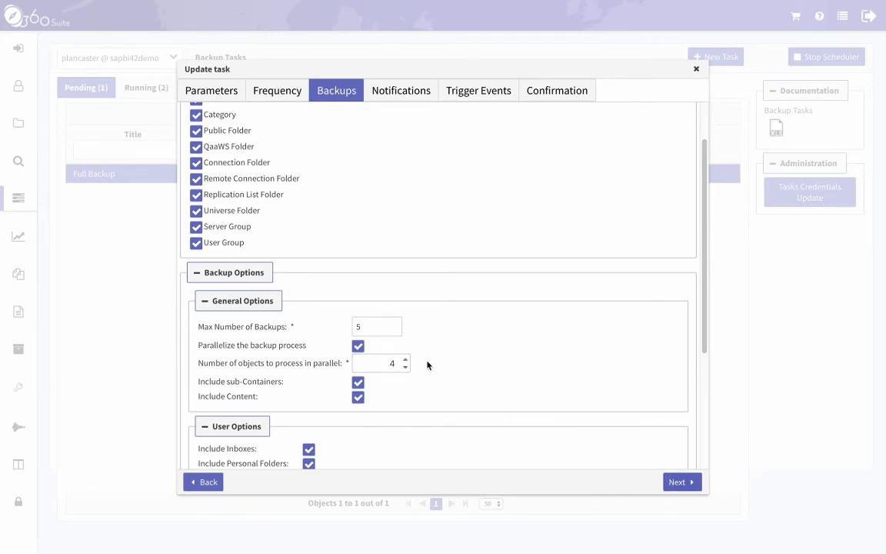
click(677, 483)
click(676, 483)
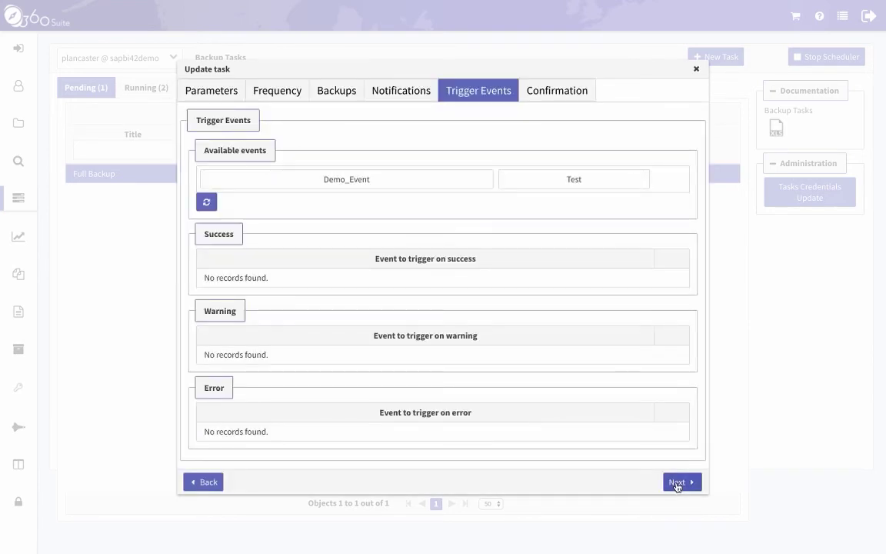
click(677, 482)
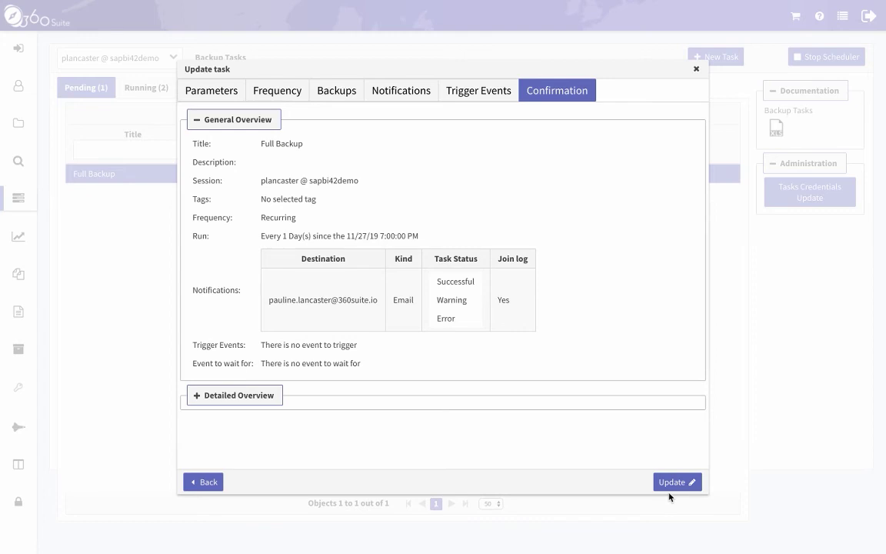
click(672, 482)
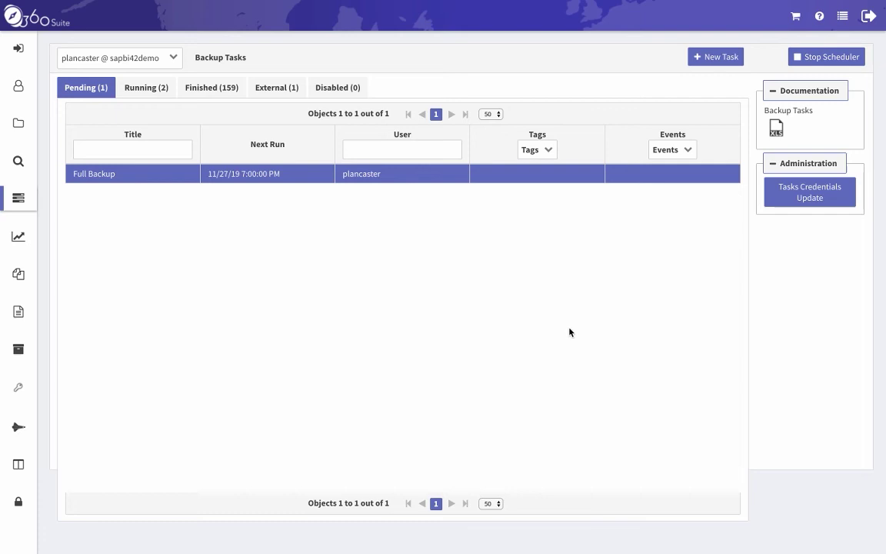
Display the log of the 11/22/19 Daily backup - Demo run from the Finished (159) list.
click(202, 89)
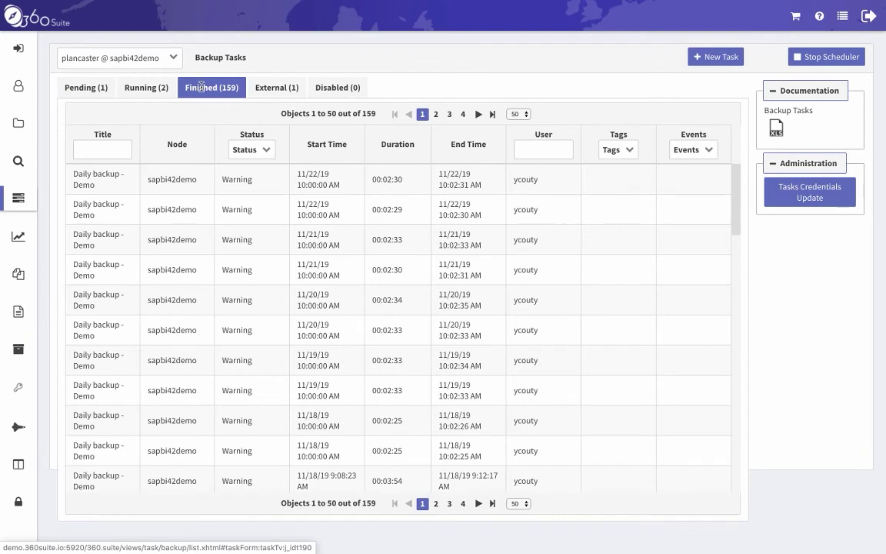
click(97, 183)
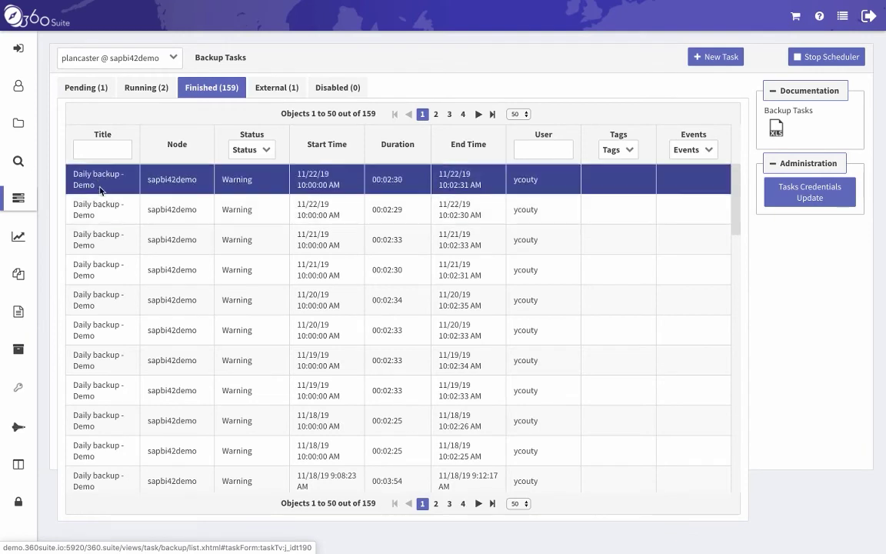
right_click(114, 184)
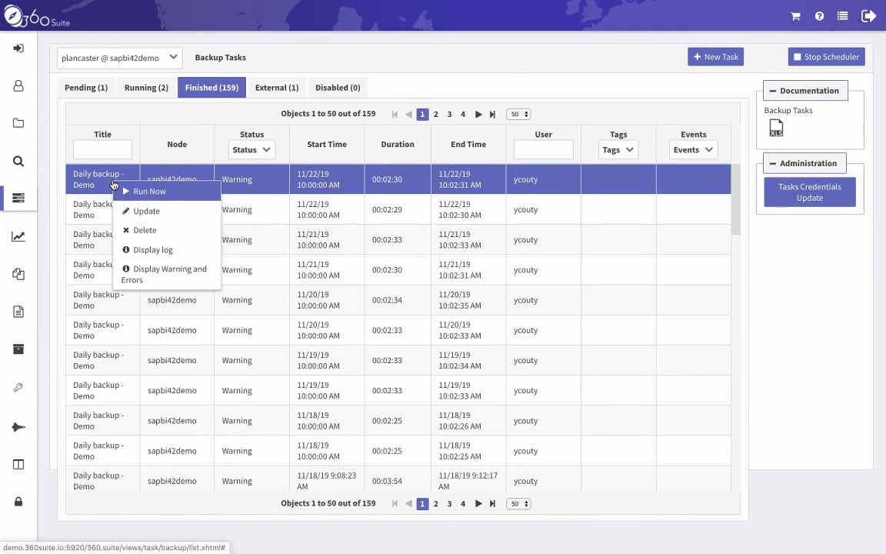
click(157, 250)
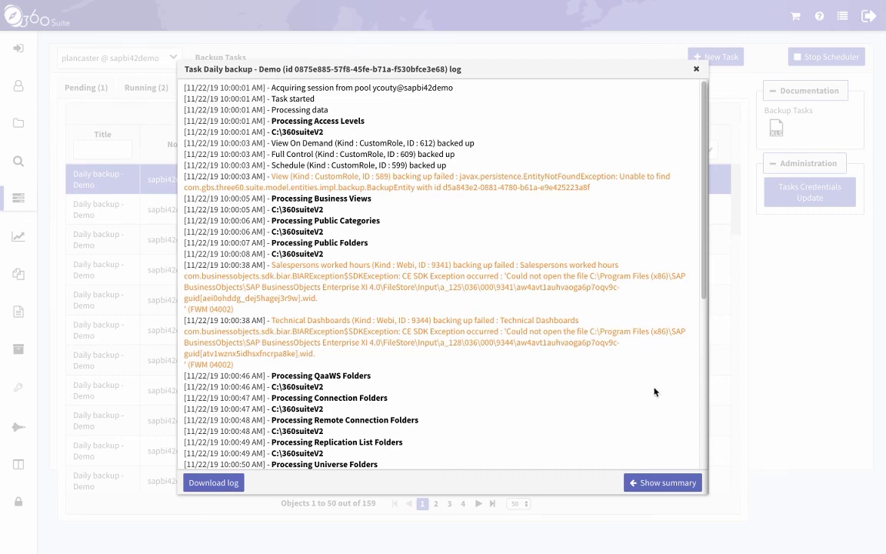
Review the log's summary of 65 successes and 5 failures, then close the log.
scroll(654, 392, down, 15)
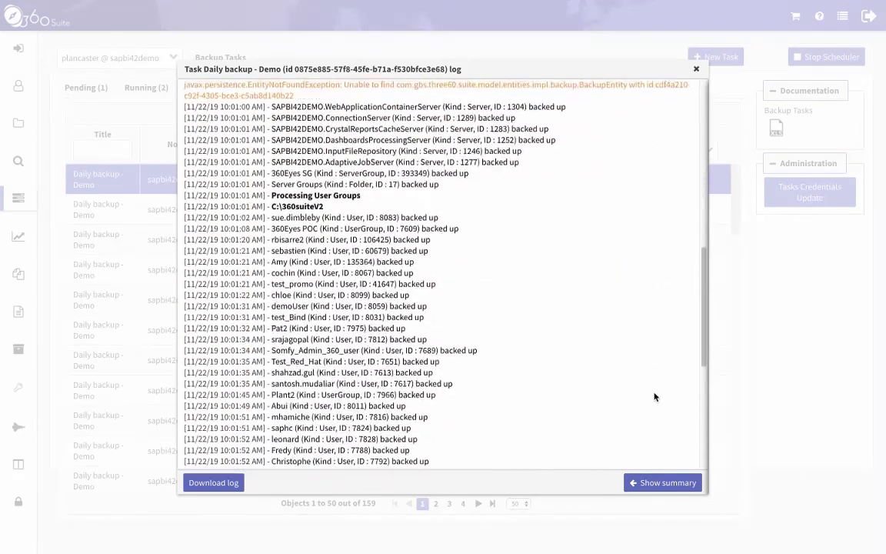
scroll(654, 397, down, 5)
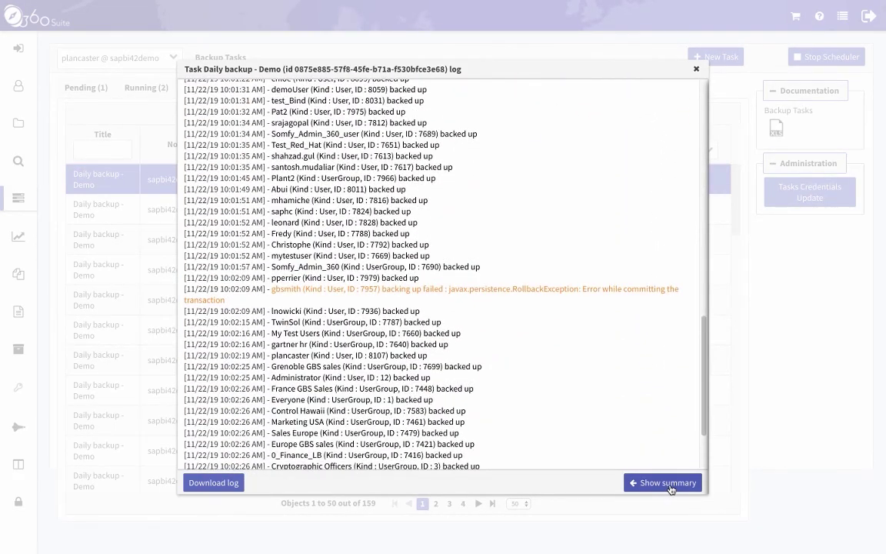
click(666, 483)
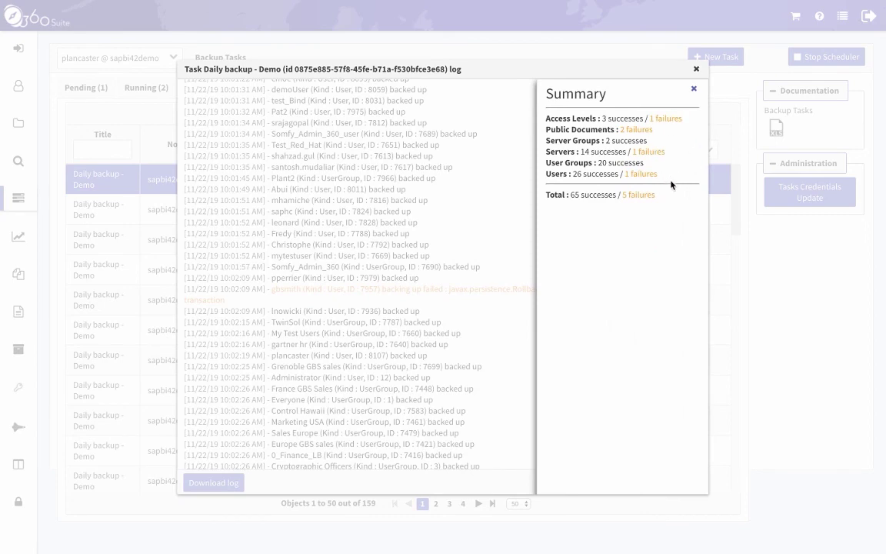
click(695, 71)
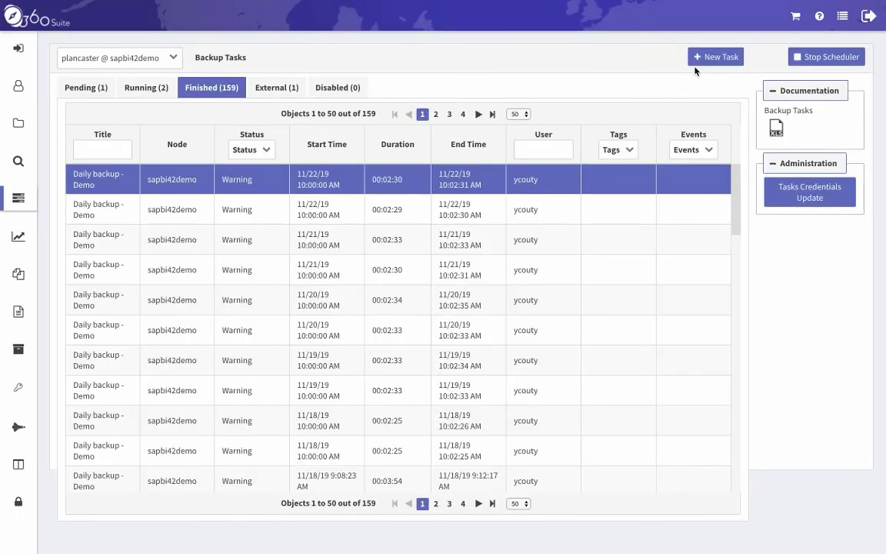